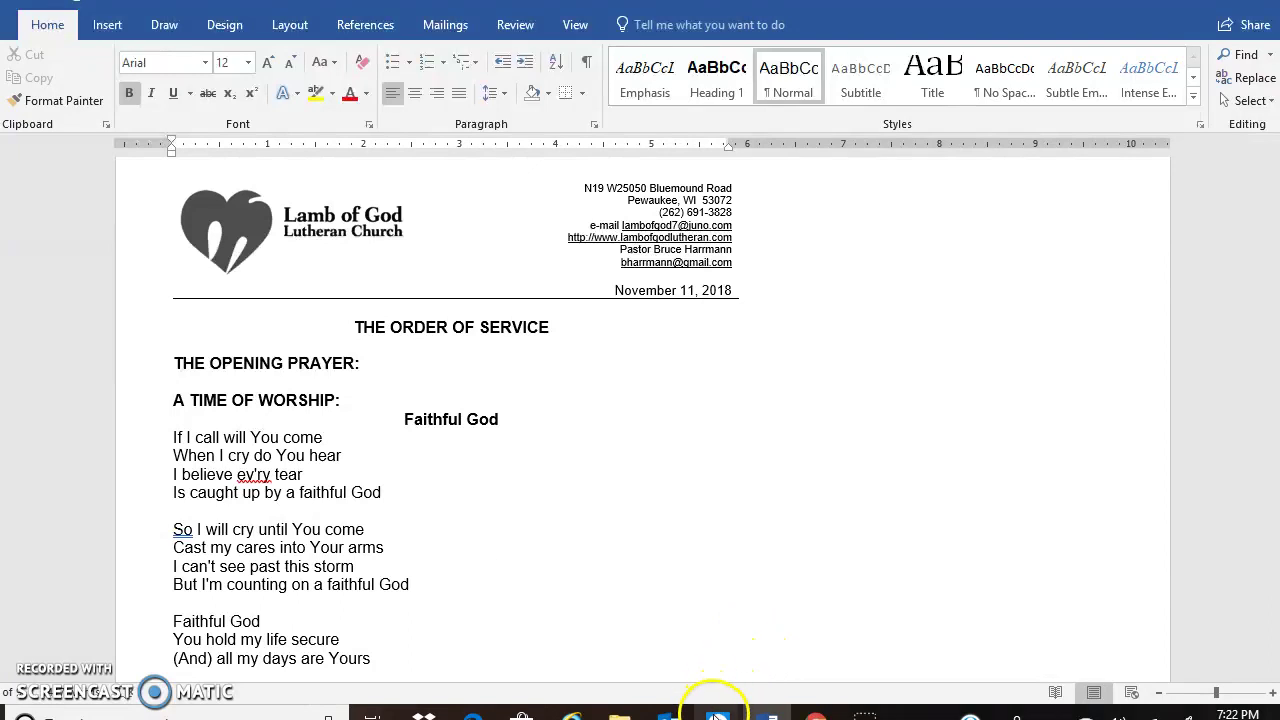
- After reading the order of service, show the open TeamViewer window previews from the taskbar
click(716, 713)
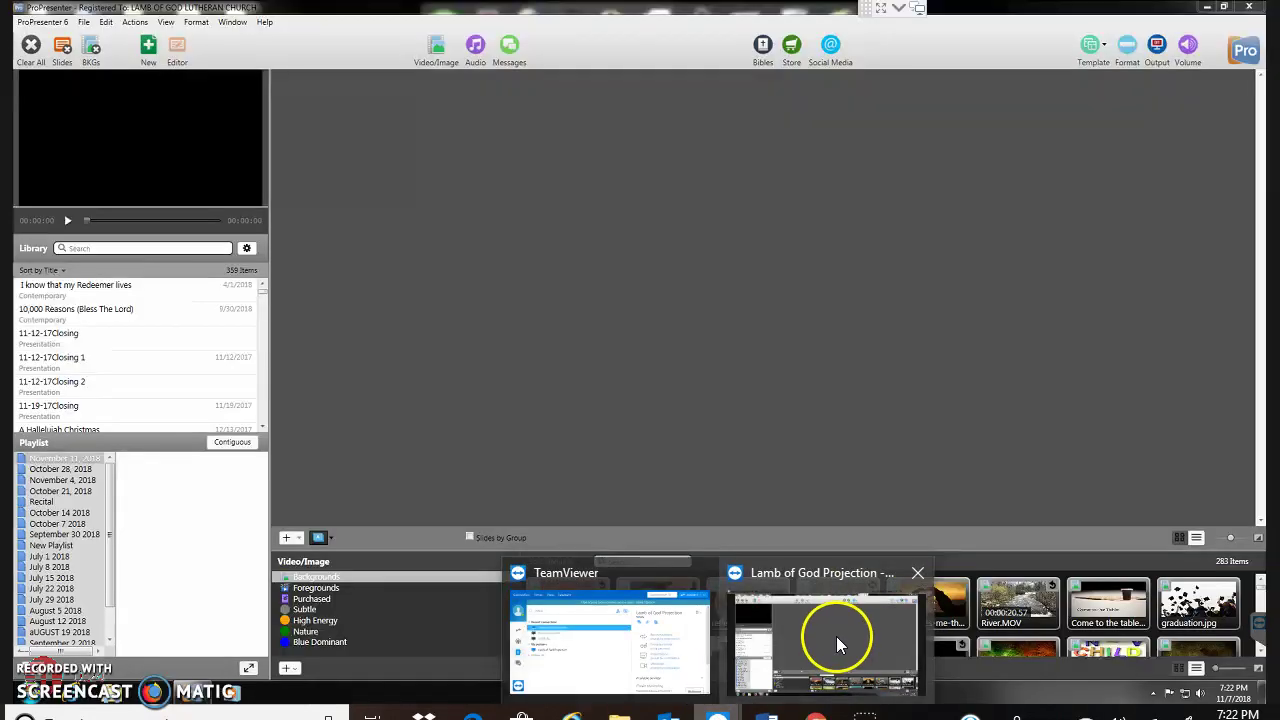
- Switch to the Lamb of God Projection window and search the library for 'announcements'
click(836, 636)
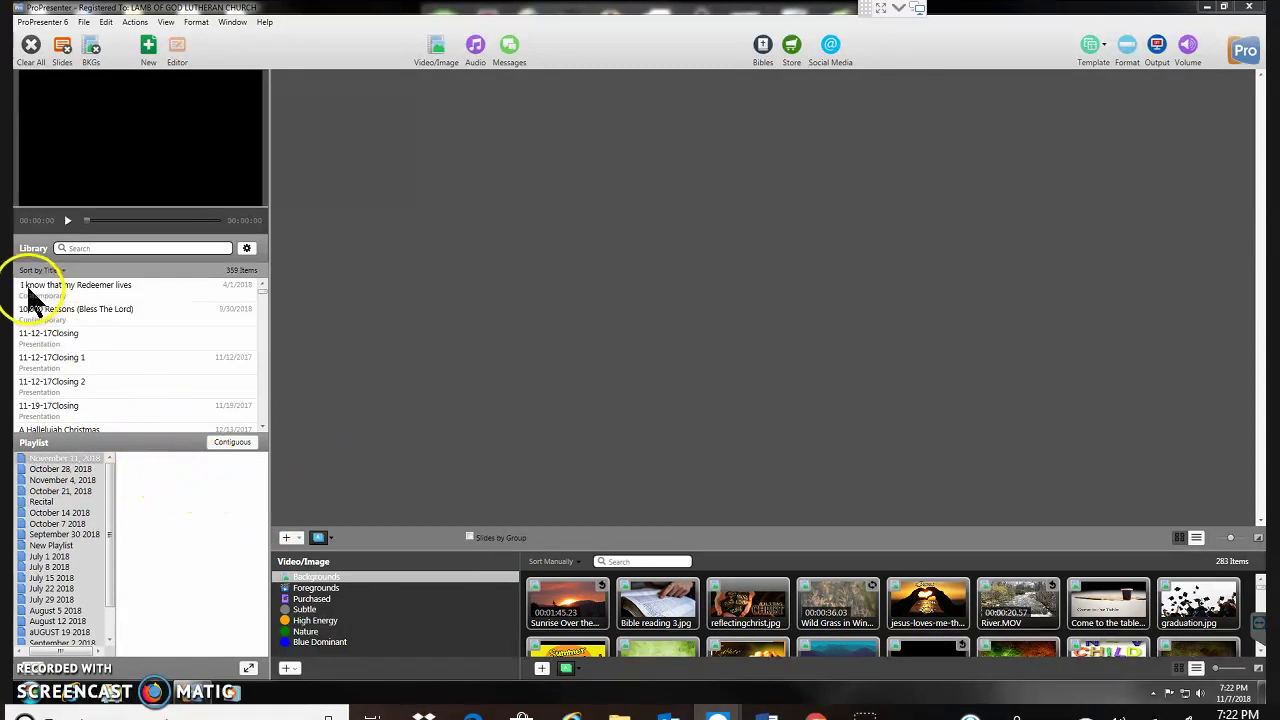
click(141, 248)
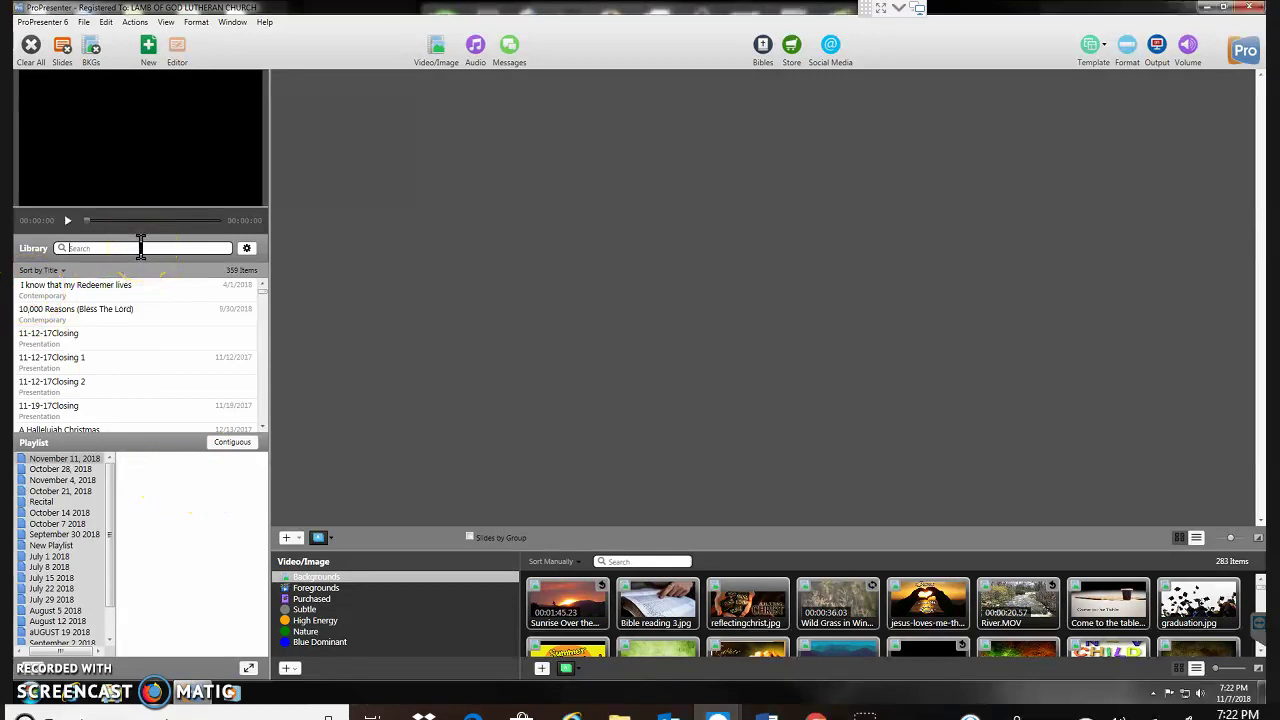
text(ann)
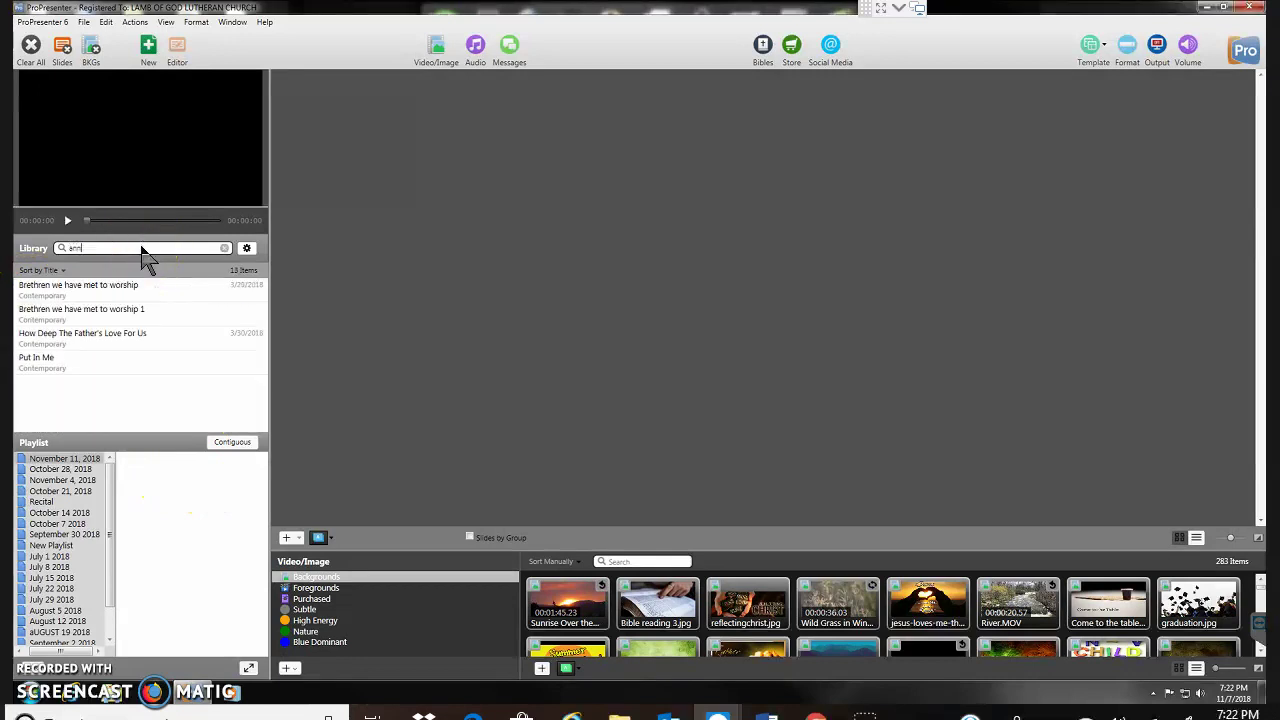
text(ouncements)
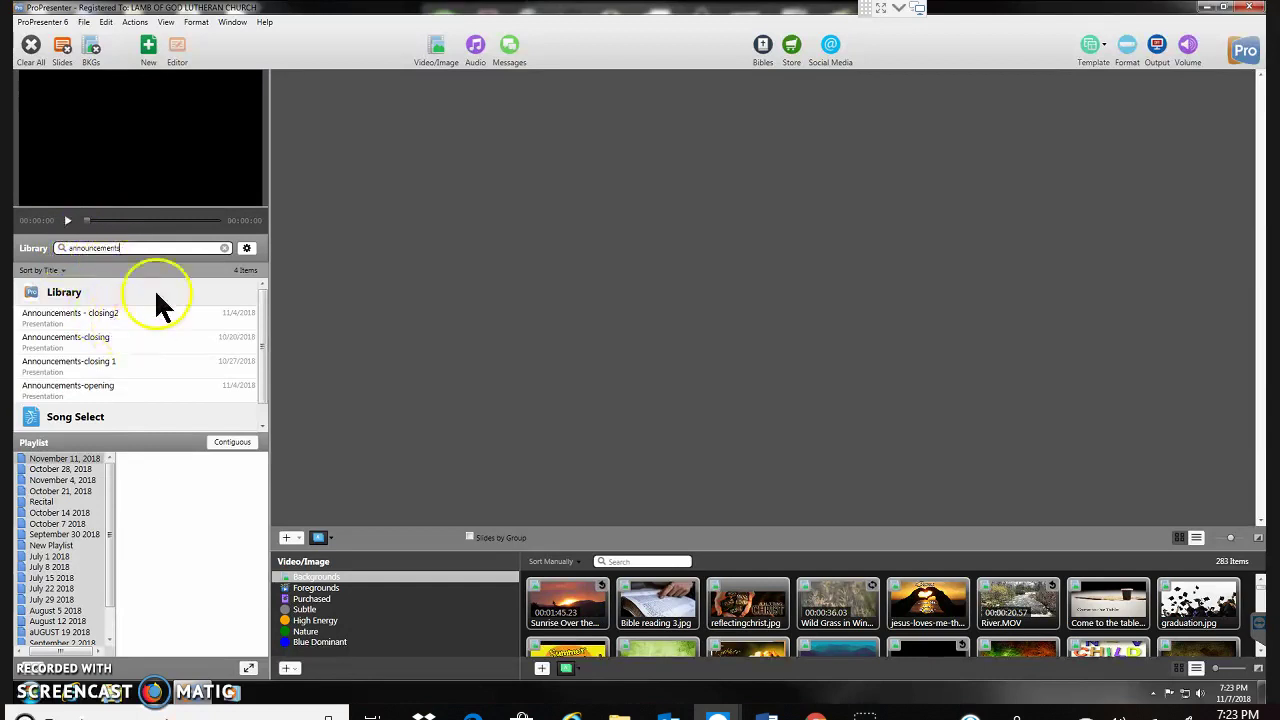
- Open Announcements-opening and drag it into the November 11, 2018 playlist
click(72, 398)
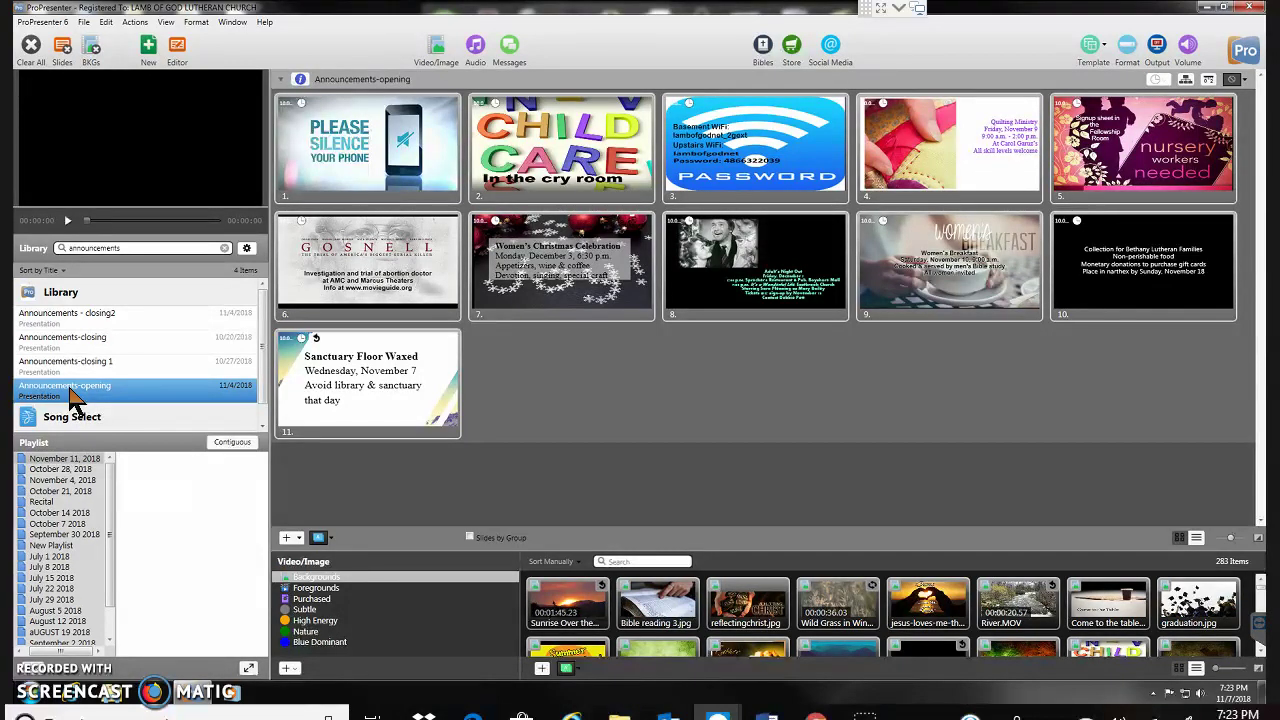
drag(72, 398, 178, 470)
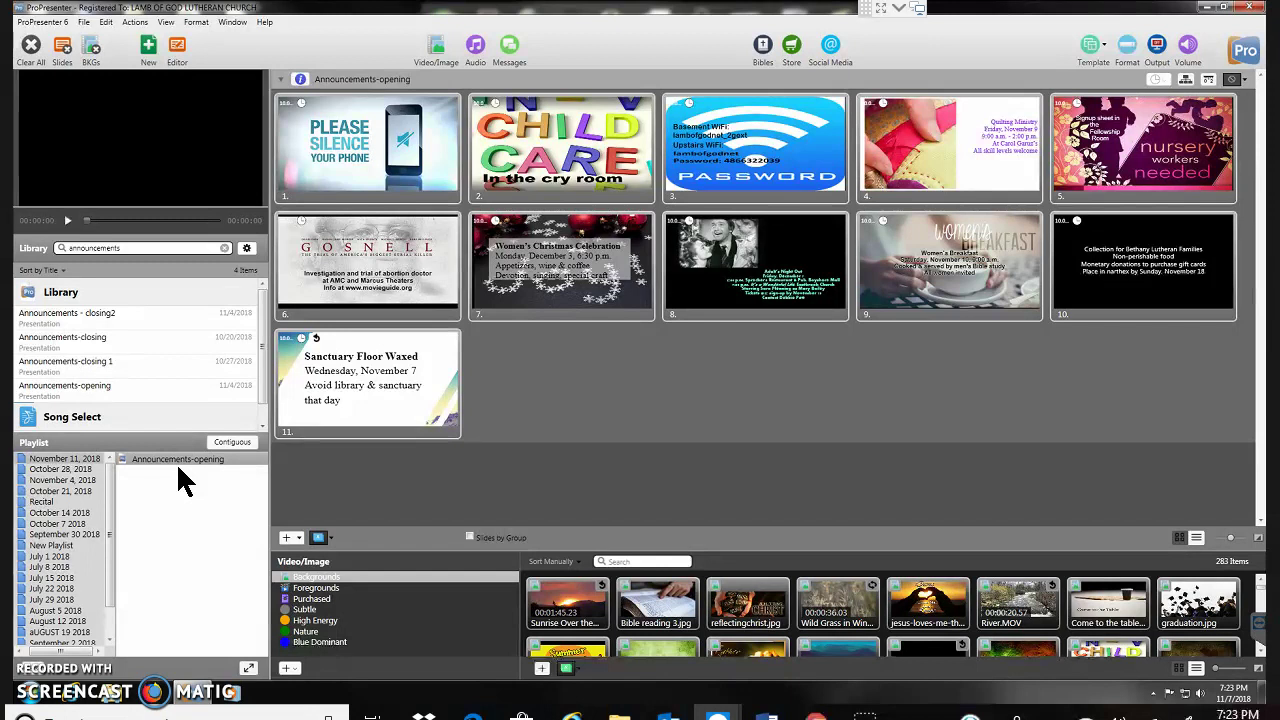
- Replace the library search with 'prayer'
click(149, 441)
click(130, 247)
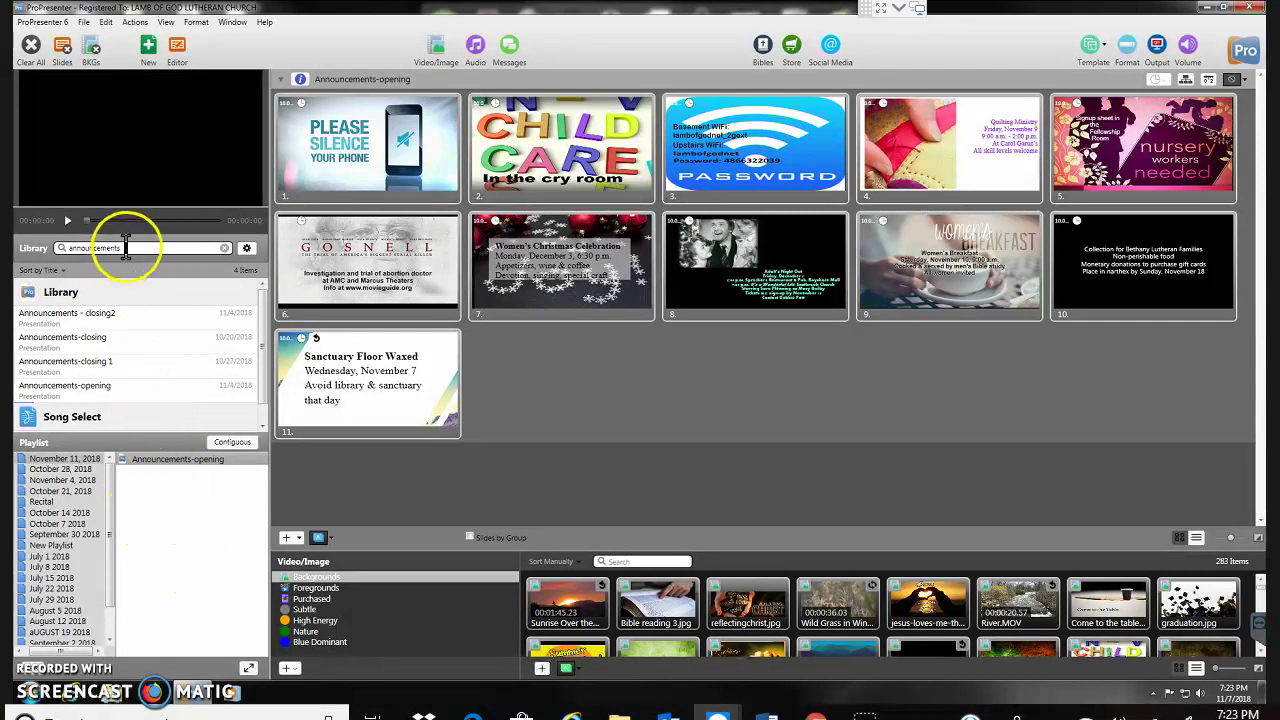
key(BackSpace)
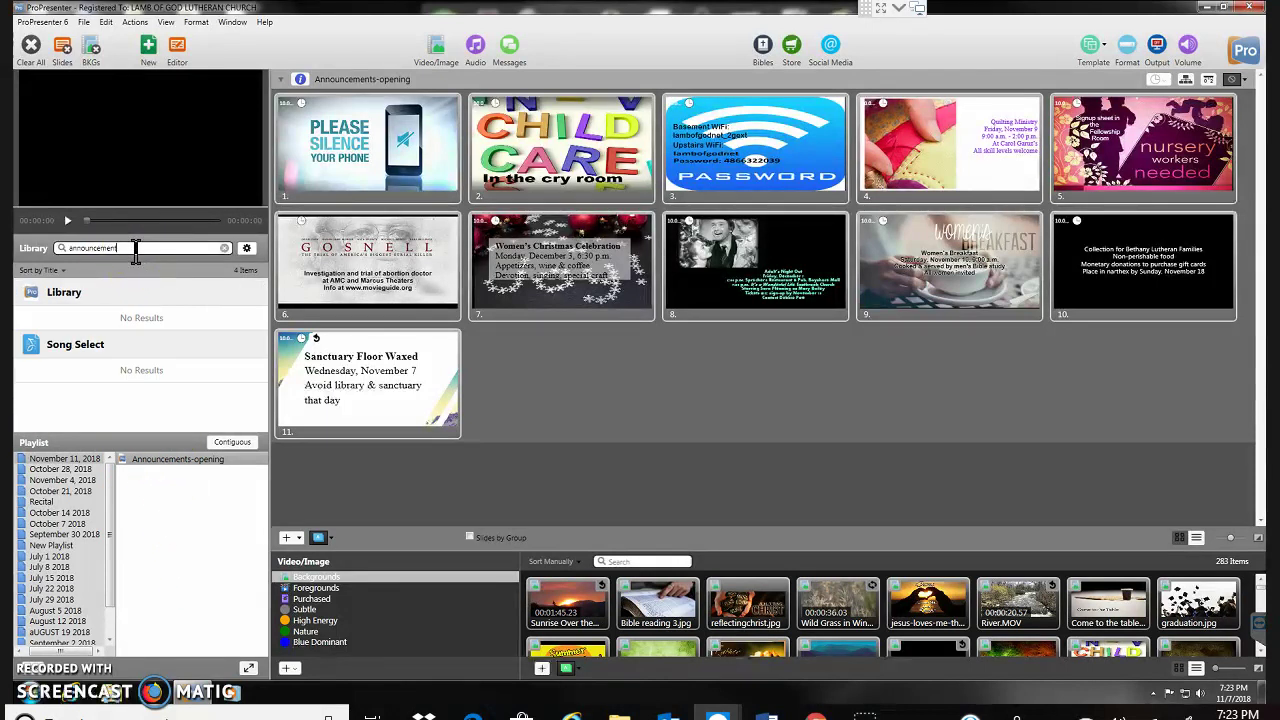
key(BackSpace)
key(BackSpace)
key(BackSpace)
key(BackSpace)
key(BackSpace)
key(BackSpace)
key(BackSpace)
key(BackSpace)
key(BackSpace)
key(BackSpace)
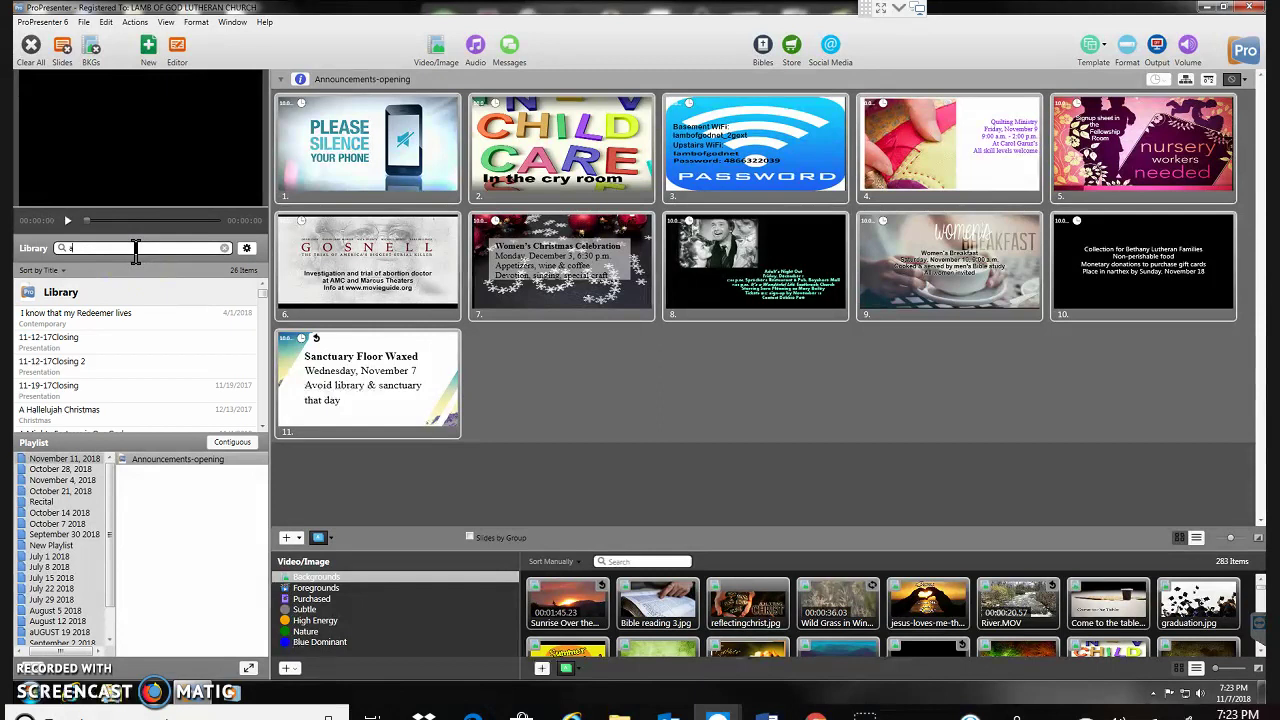
text(p)
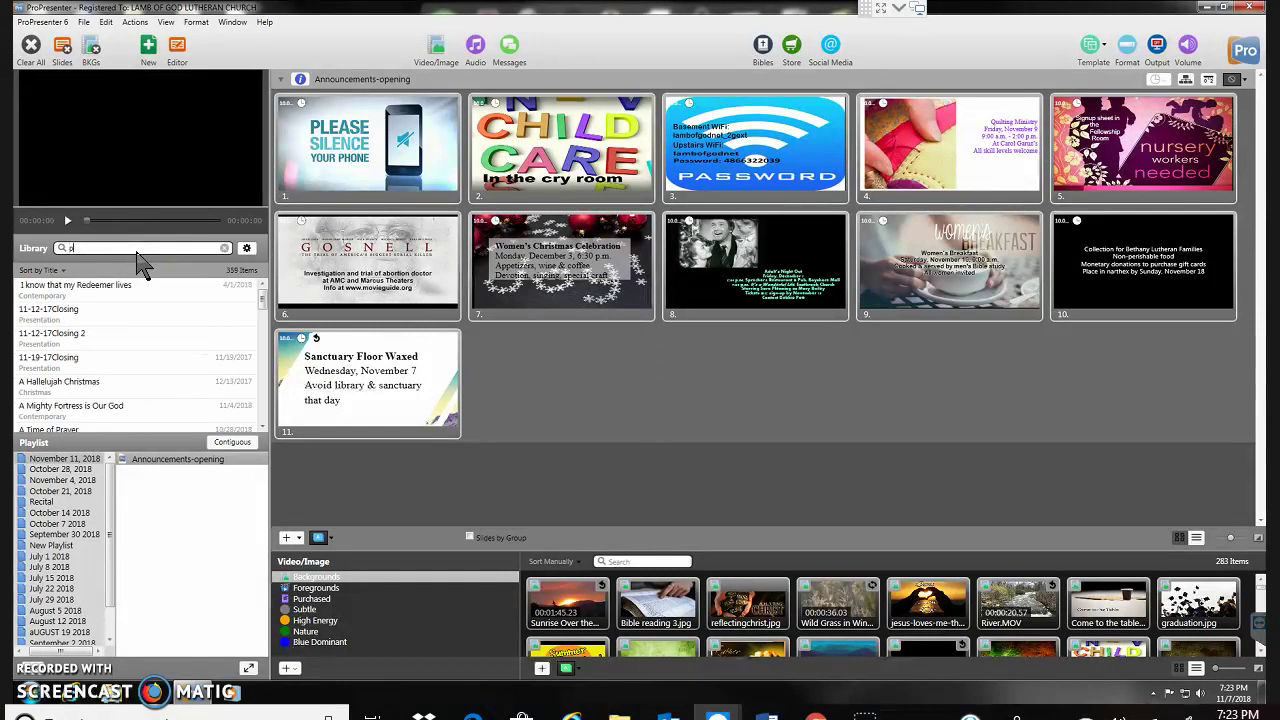
text(rayers)
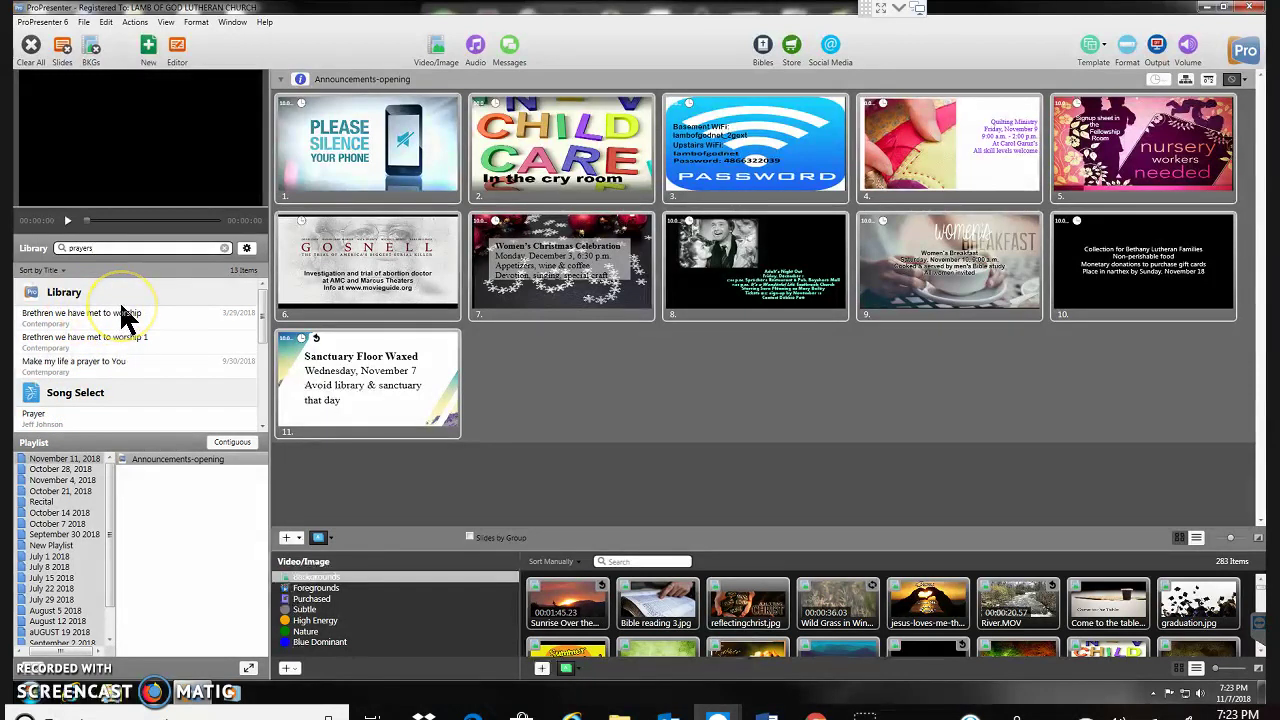
key(BackSpace)
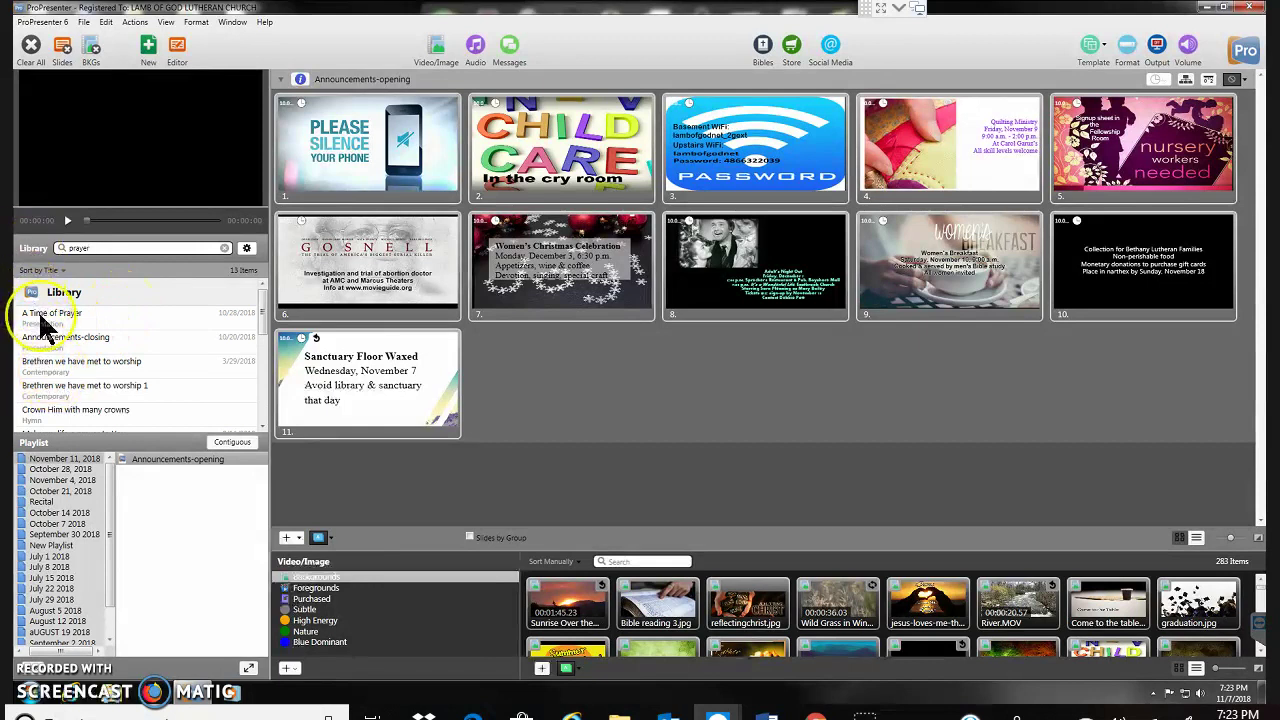
- Add Prayer2 below Announcements-opening in the playlist, then return to the Word document
click(41, 321)
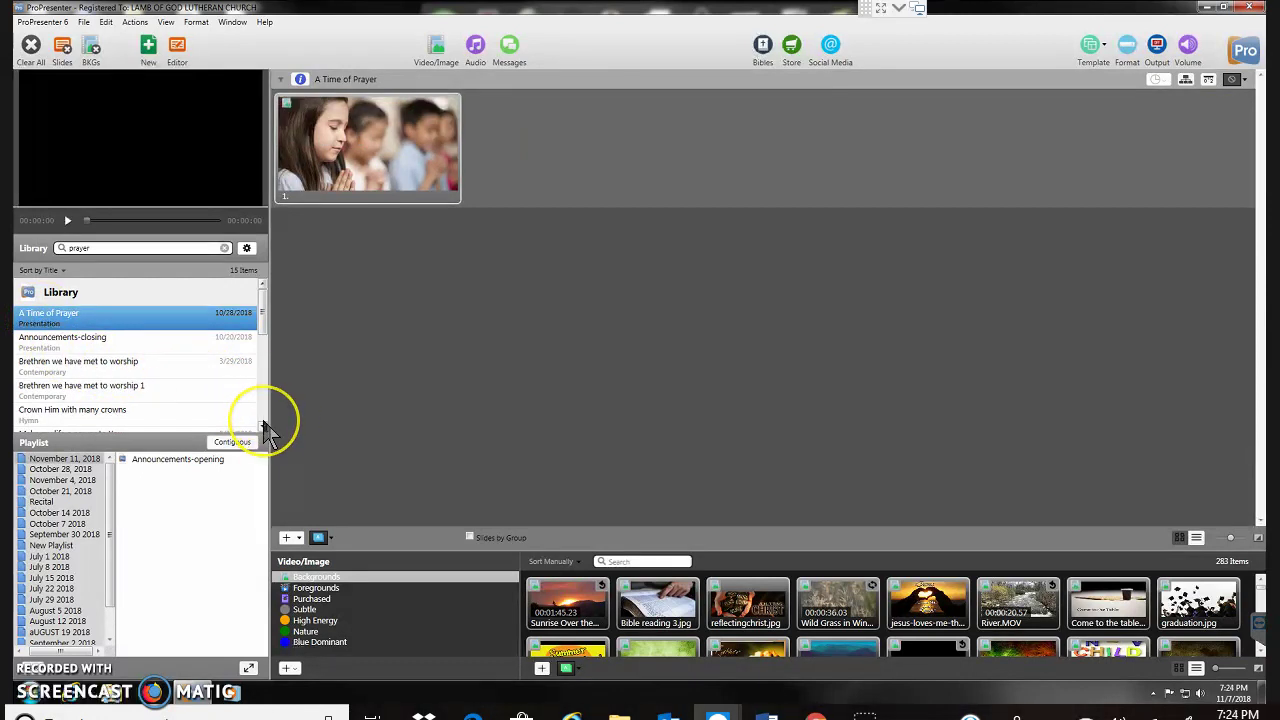
scroll(266, 430, down, 3)
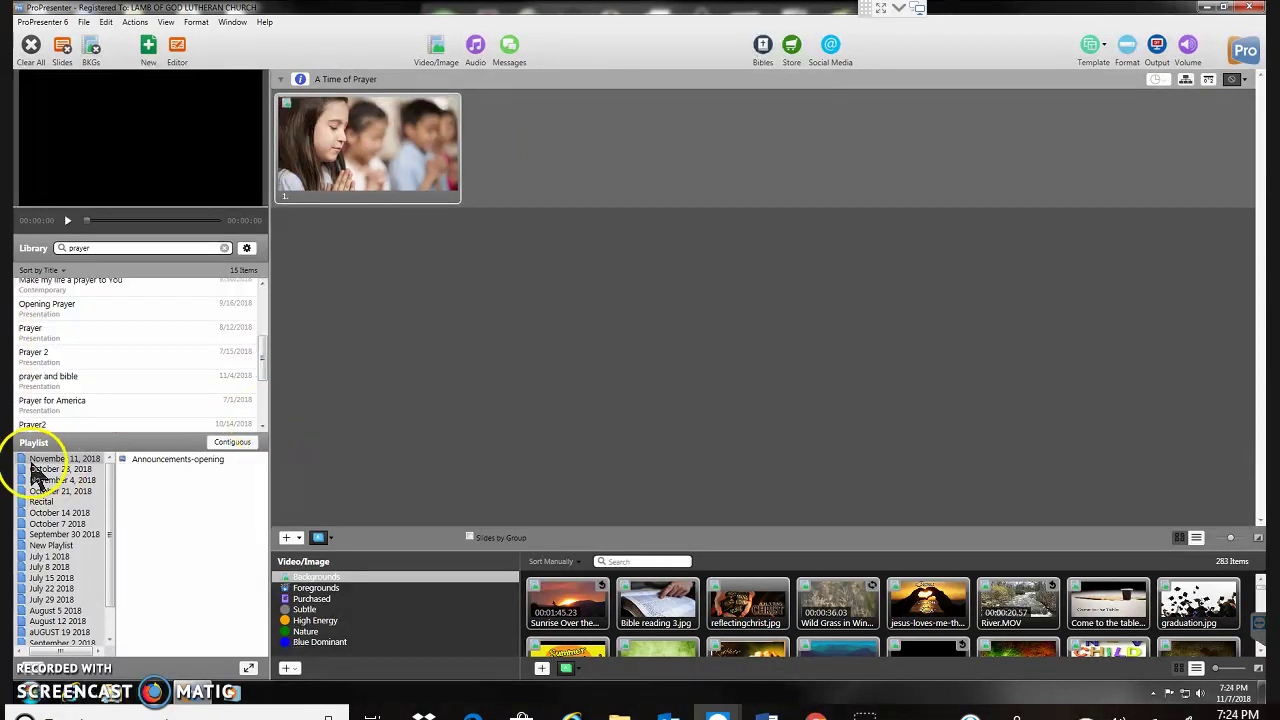
click(39, 428)
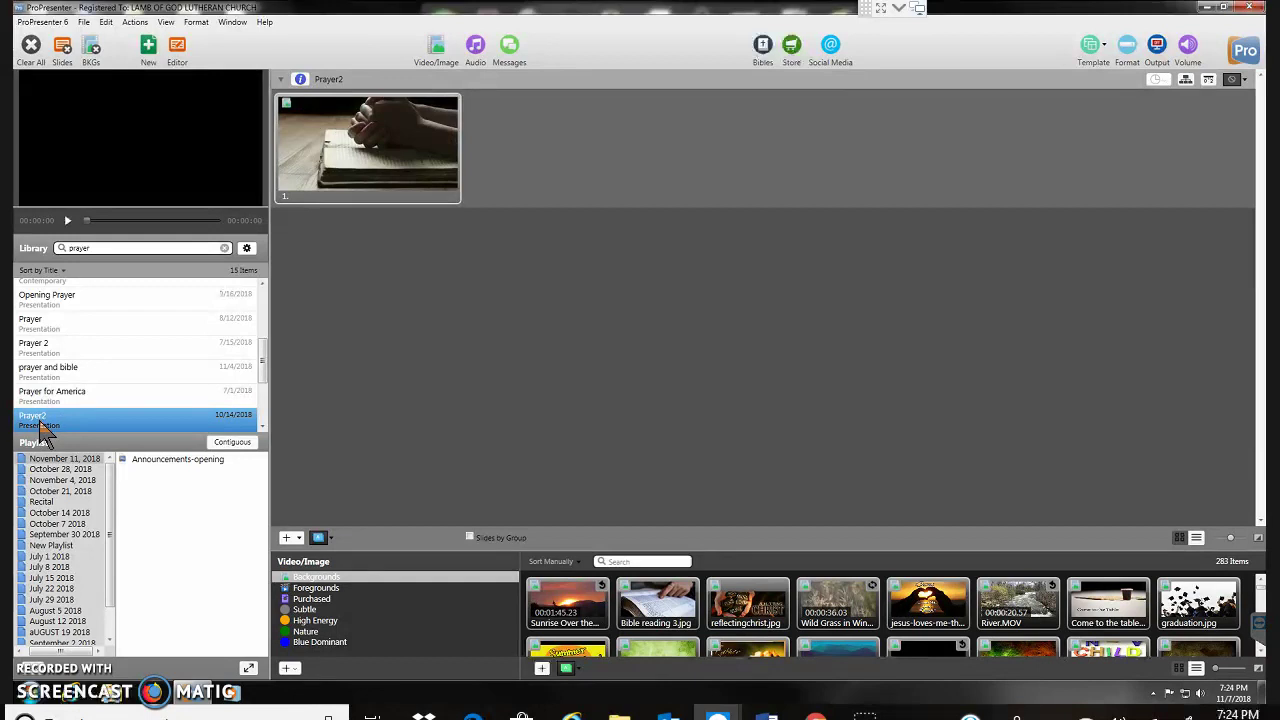
drag(41, 430, 154, 486)
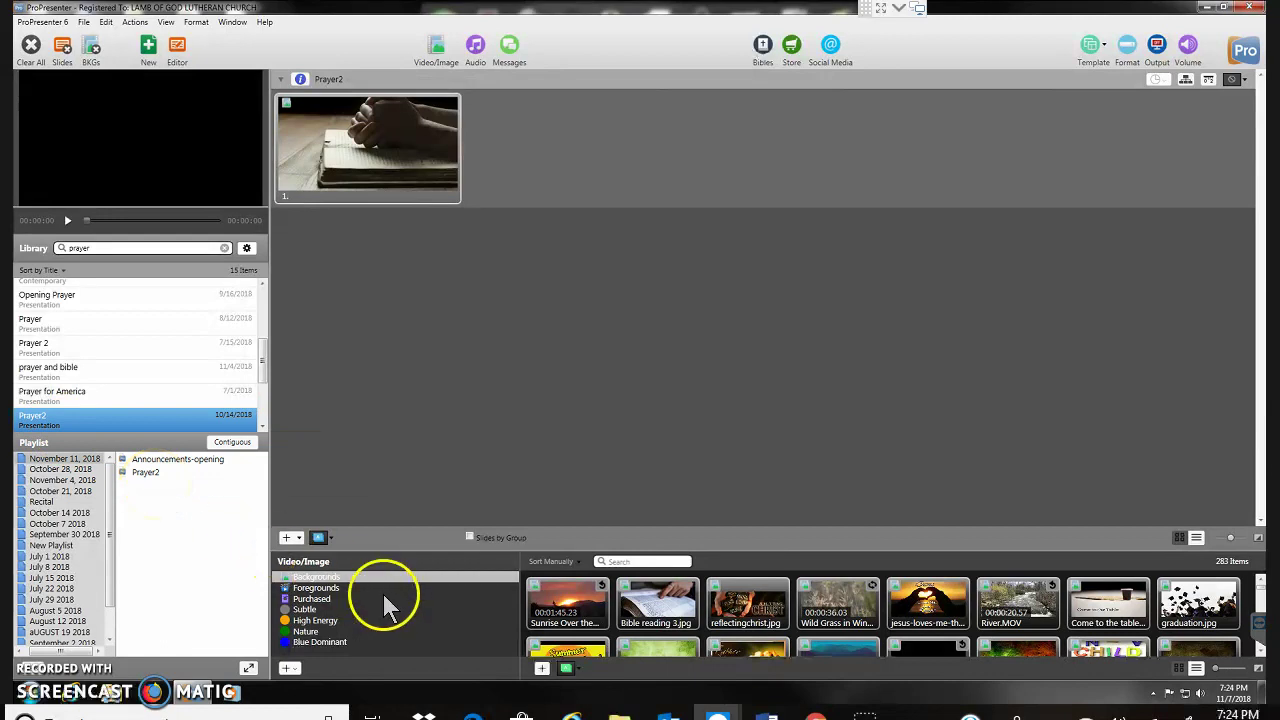
click(767, 716)
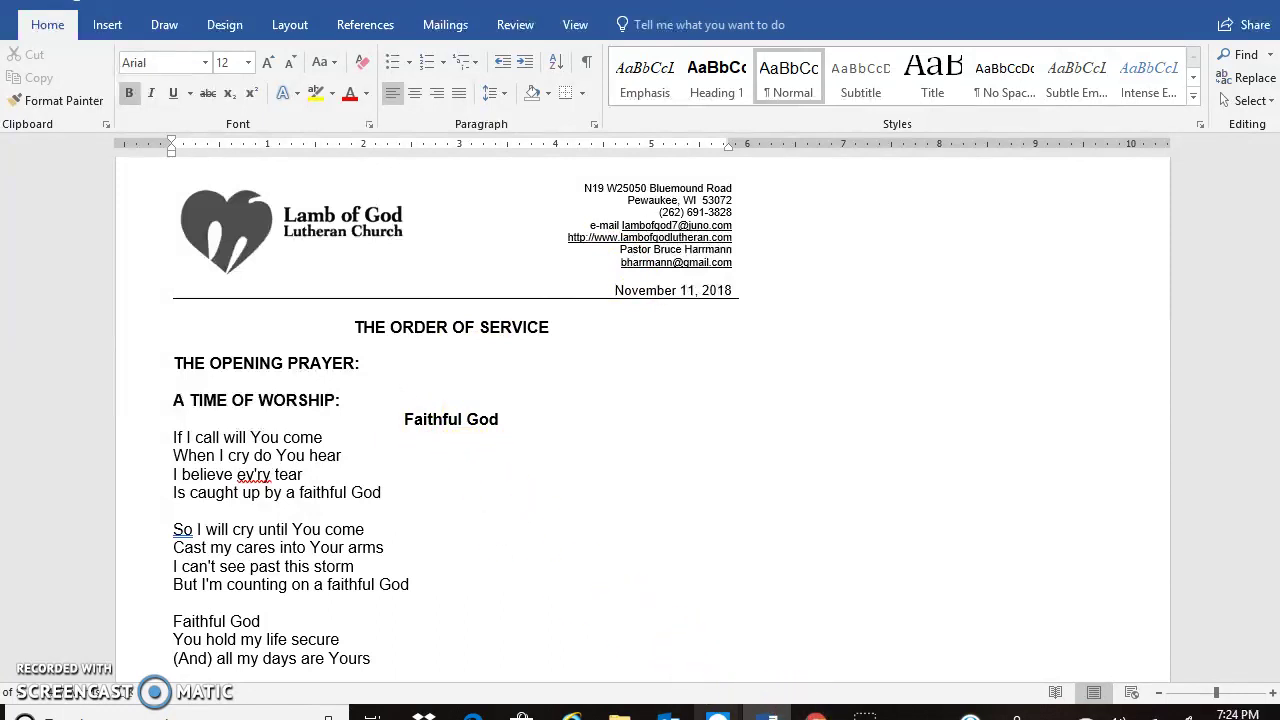
- Search the library for 'faithful' and drag Faithful God into the playlist after Prayer2
mouse_move(717, 712)
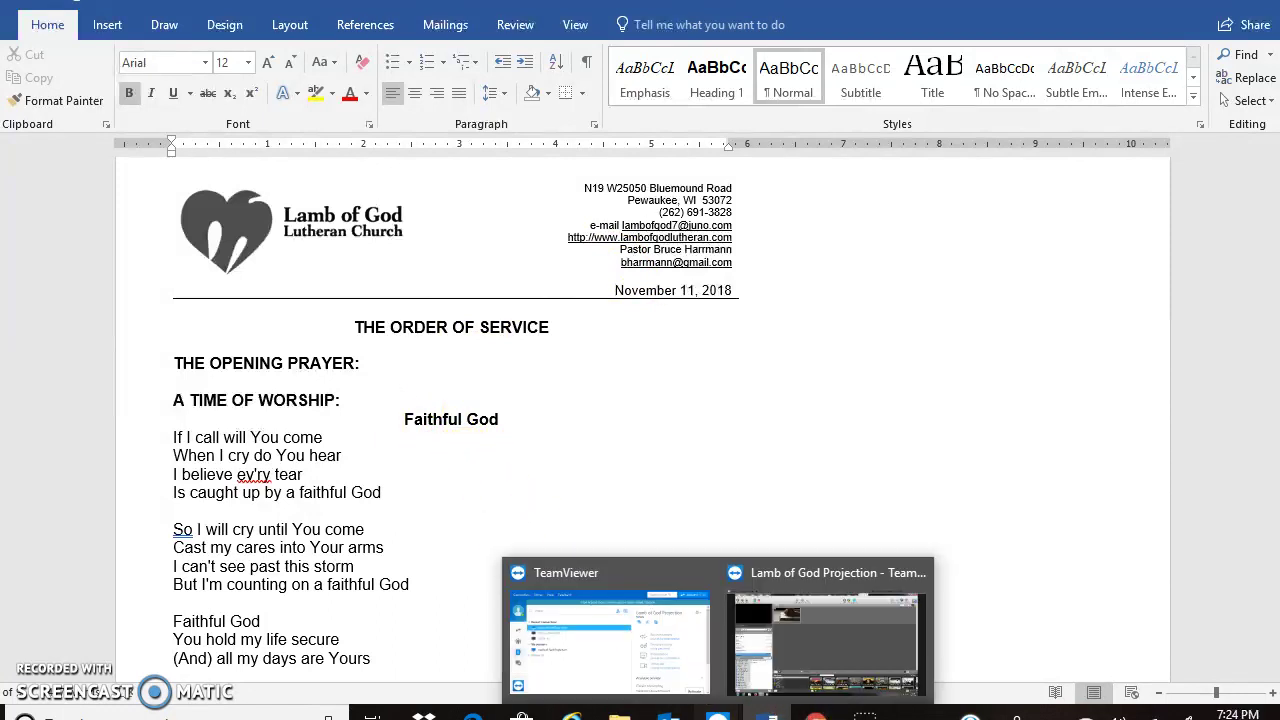
click(797, 631)
click(121, 248)
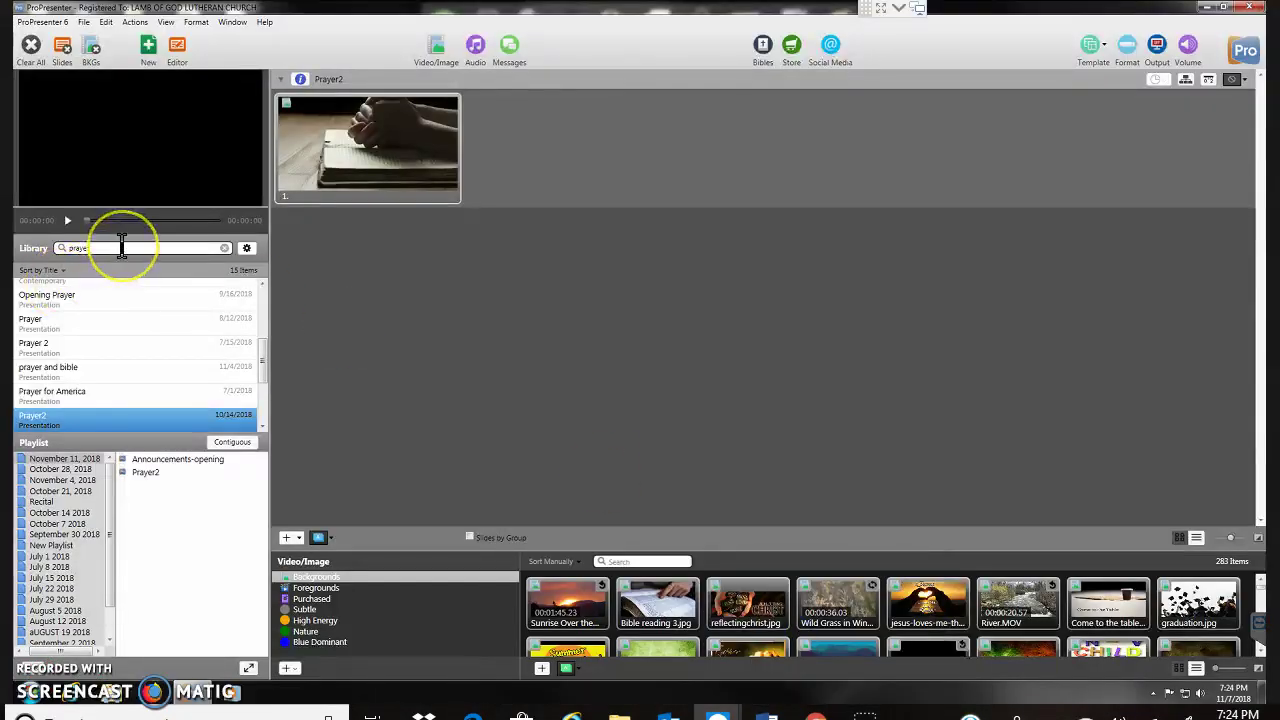
text(r)
key(BackSpace)
key(BackSpace)
key(BackSpace)
key(BackSpace)
key(BackSpace)
key(BackSpace)
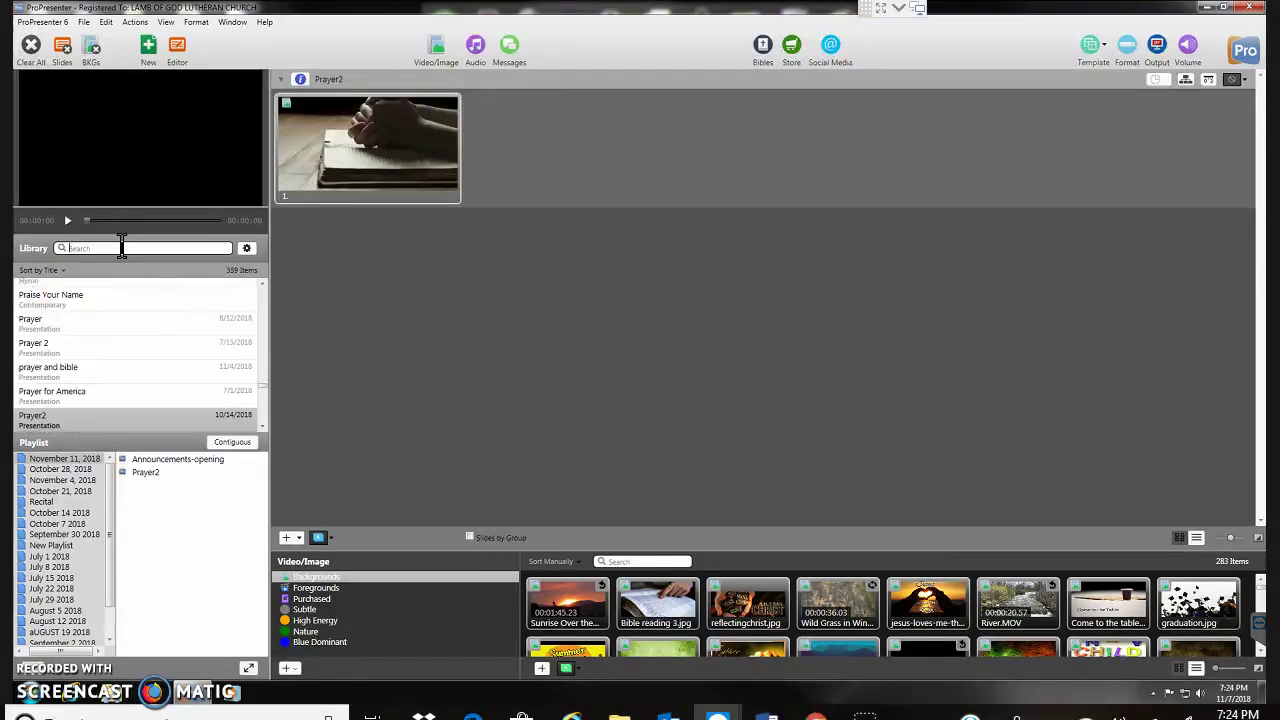
text(faithful)
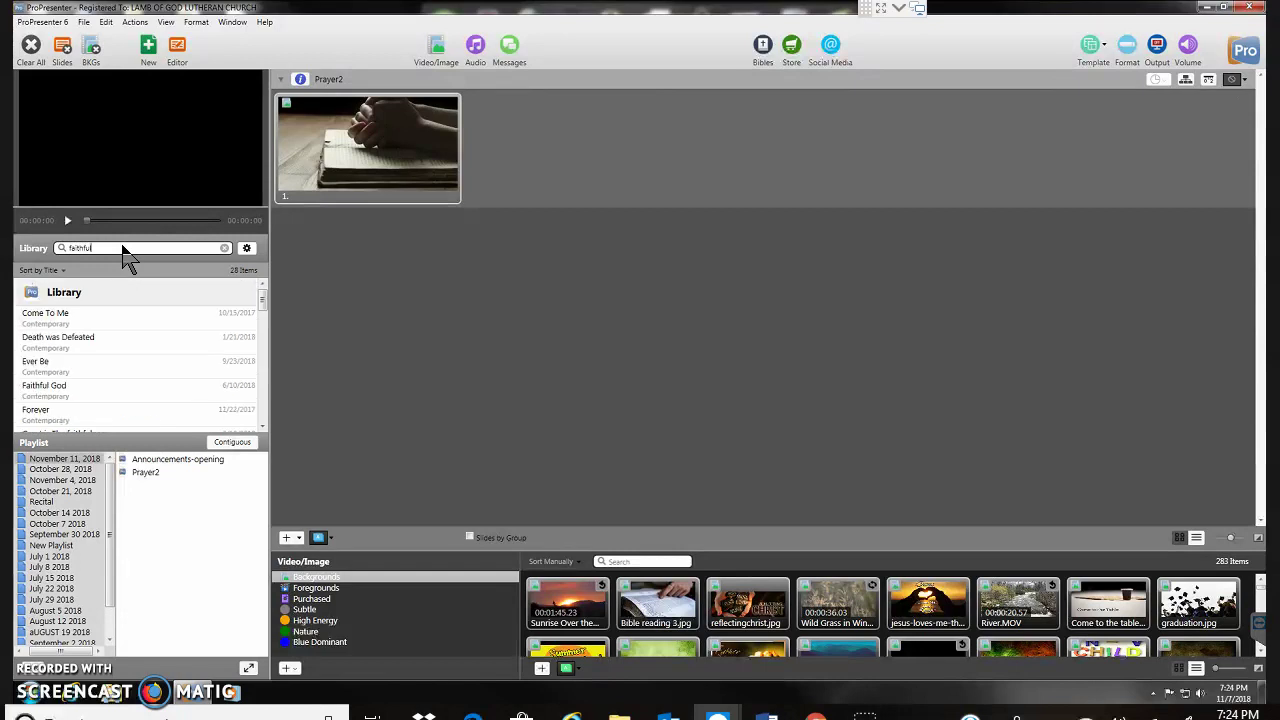
click(45, 396)
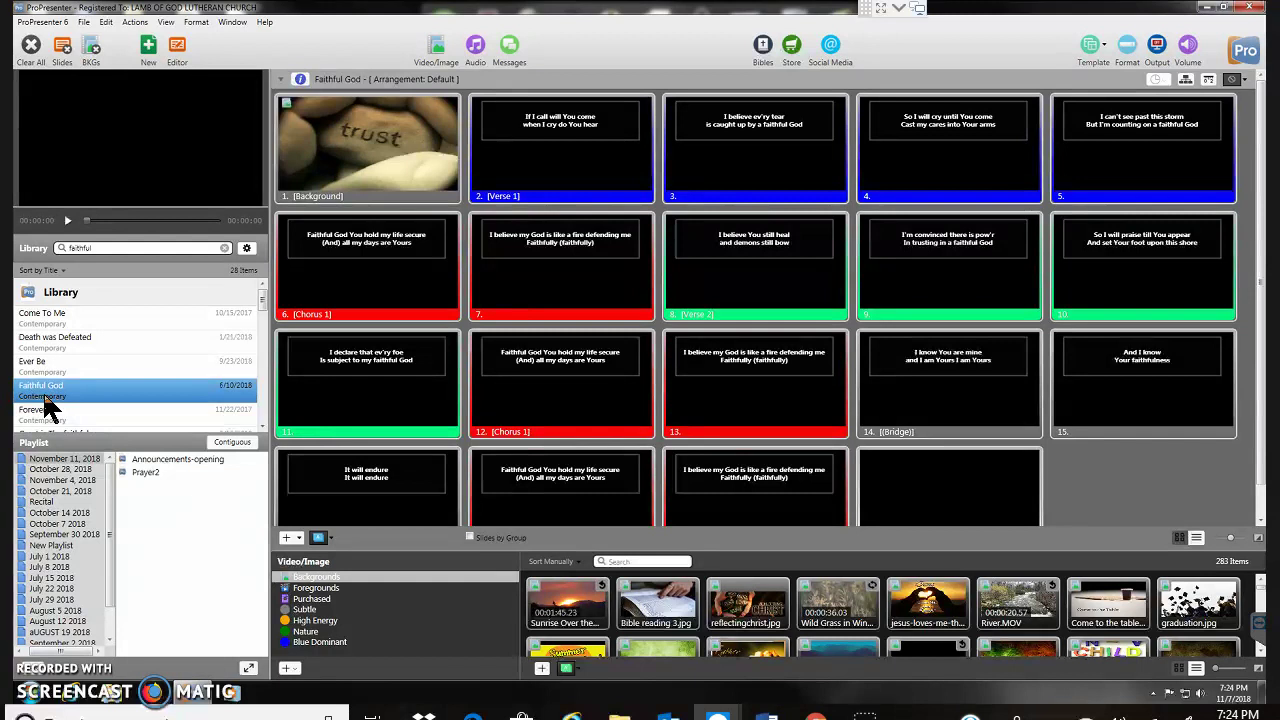
drag(45, 405, 142, 481)
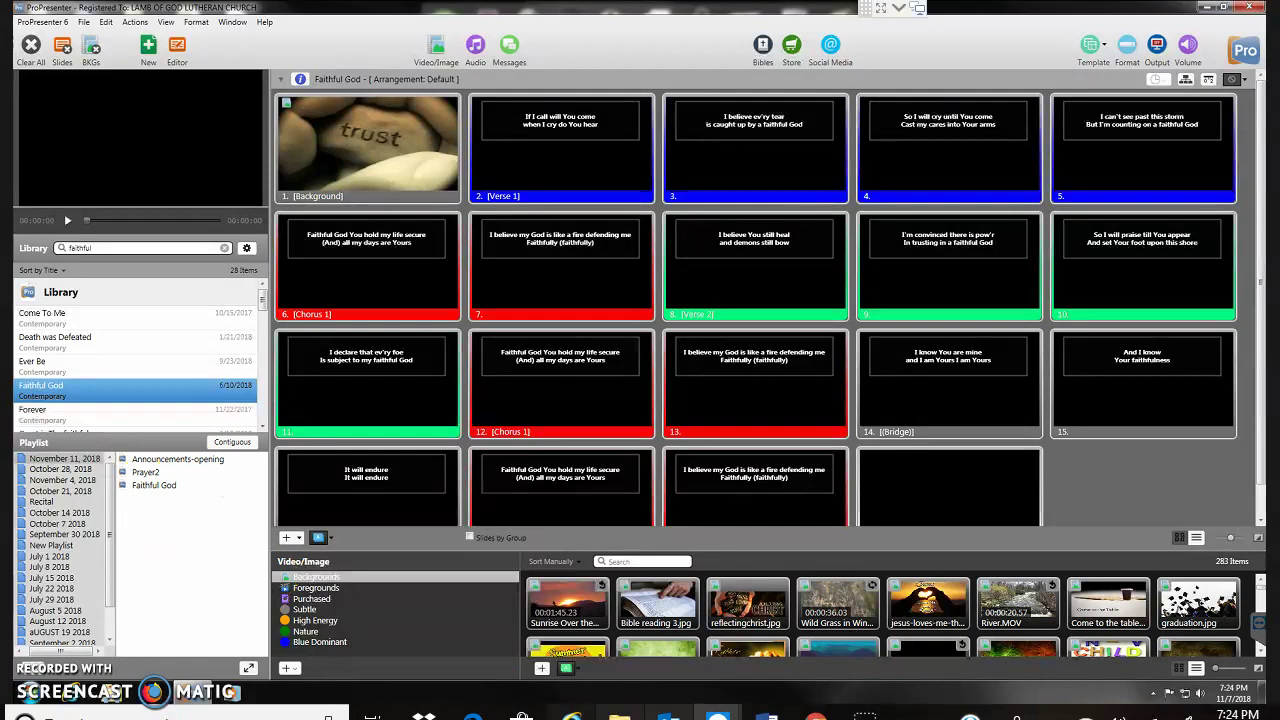
- Scroll the Word order of service past Faithful God to the Faithful One lyrics
click(766, 716)
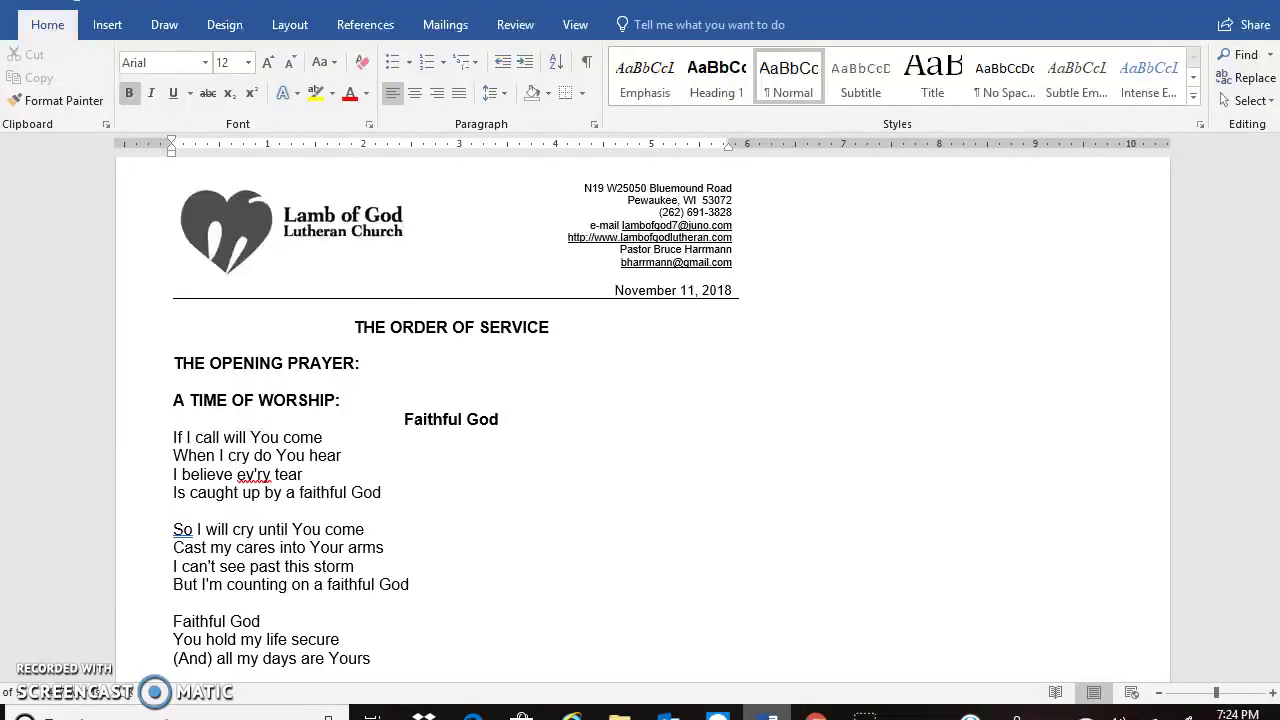
click(700, 419)
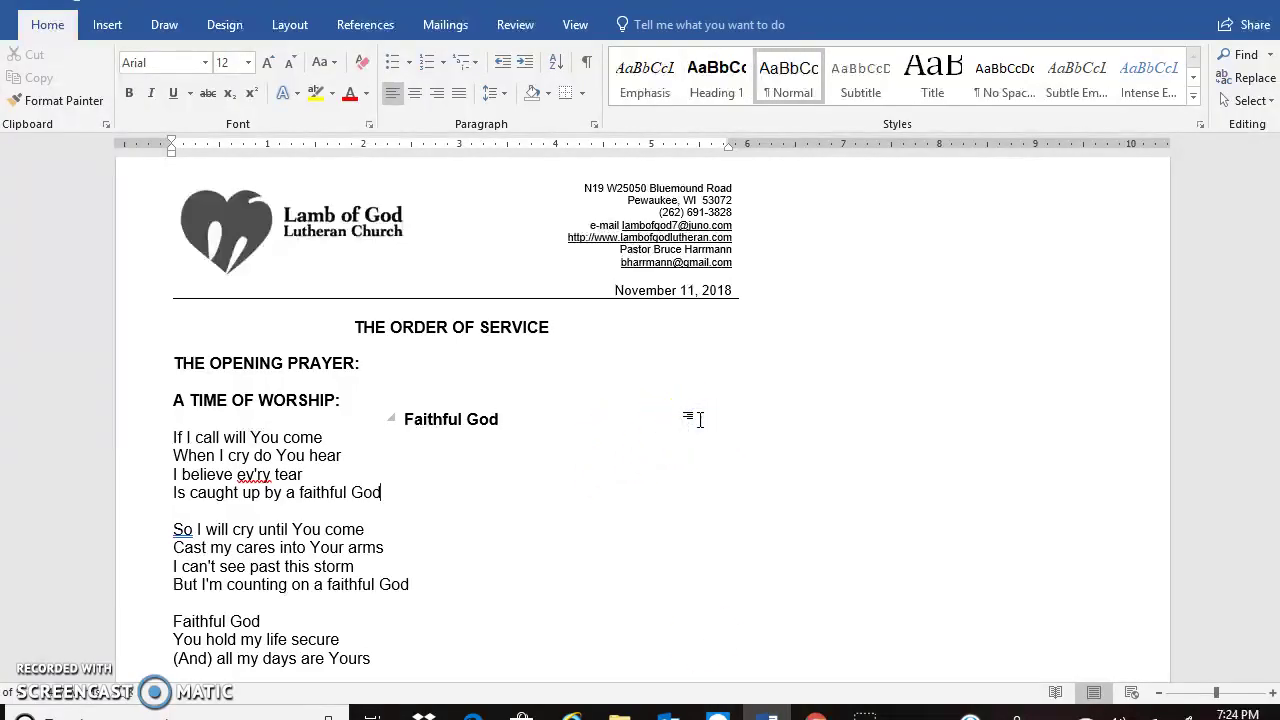
scroll(700, 419, down, 8)
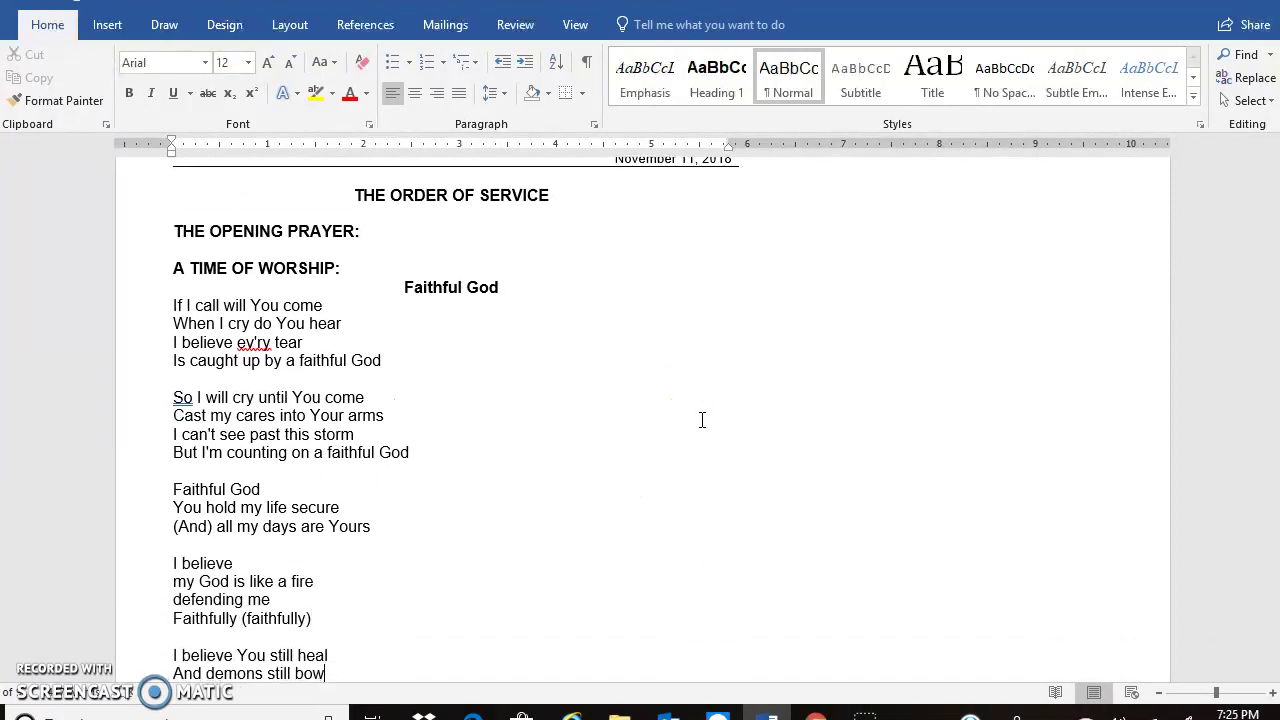
scroll(700, 419, down, 7)
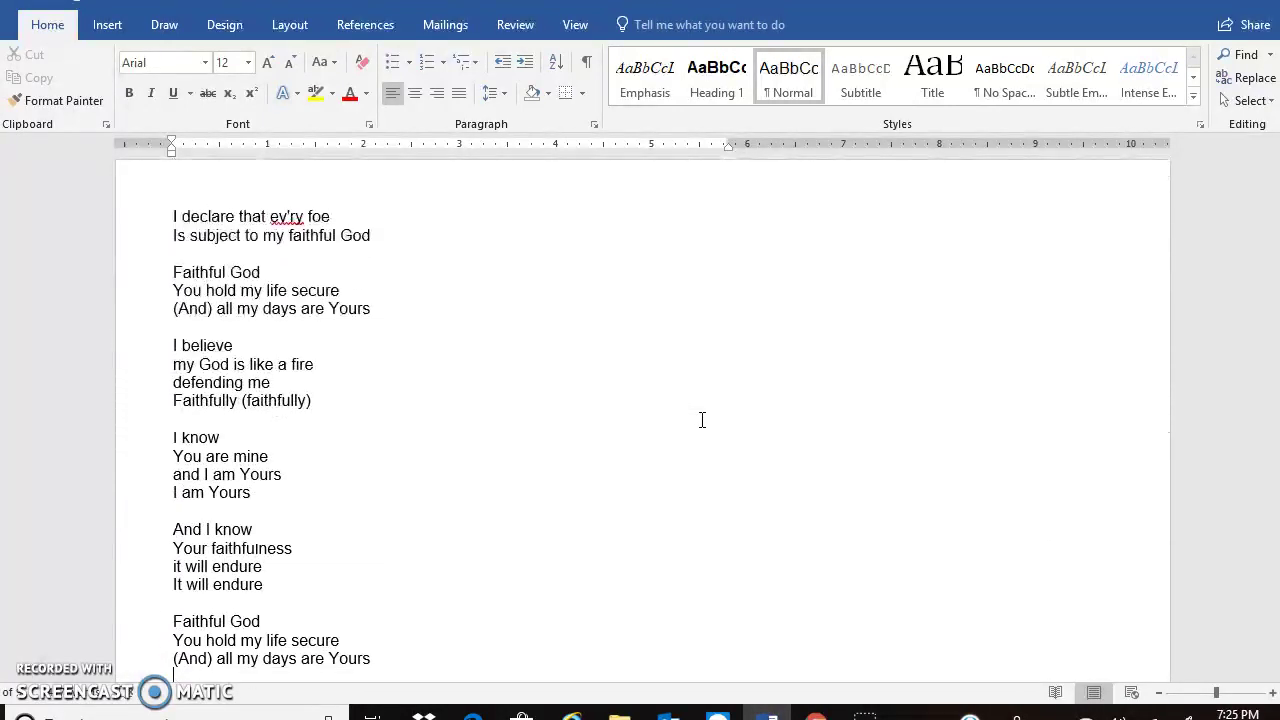
scroll(702, 419, down, 4)
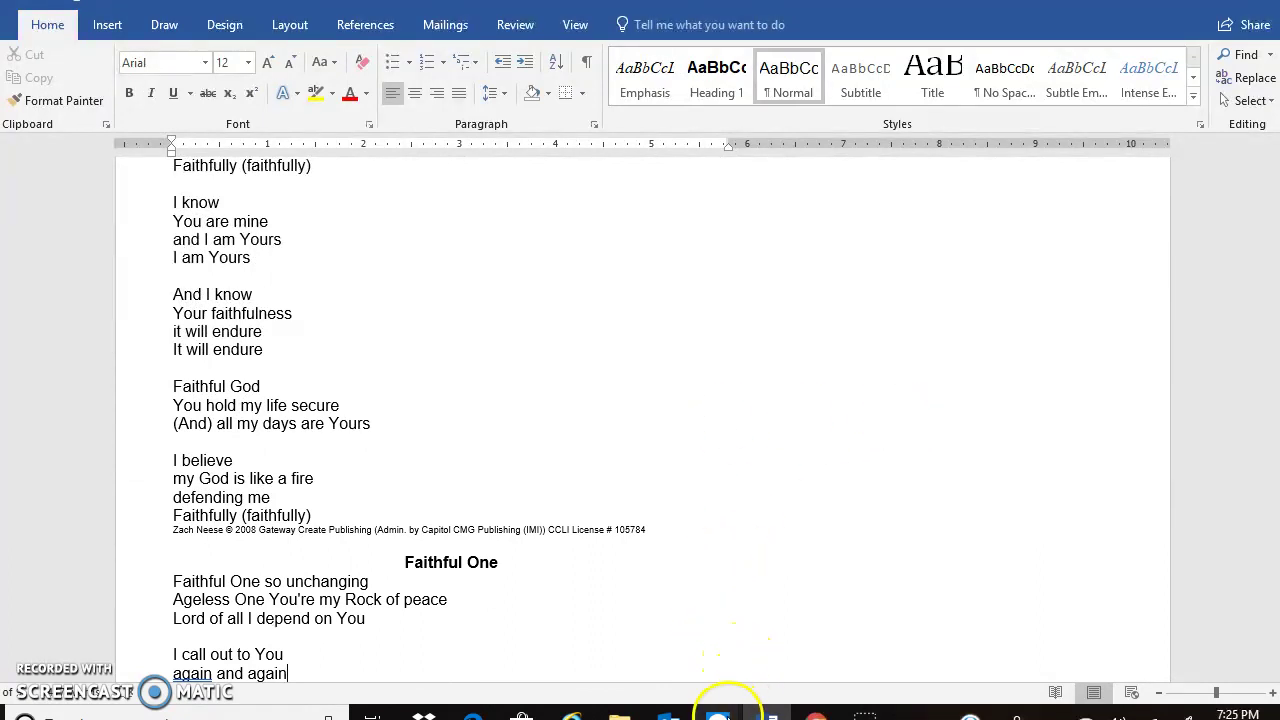
- Back in ProPresenter, change the library search to 'faithful one'
mouse_move(717, 712)
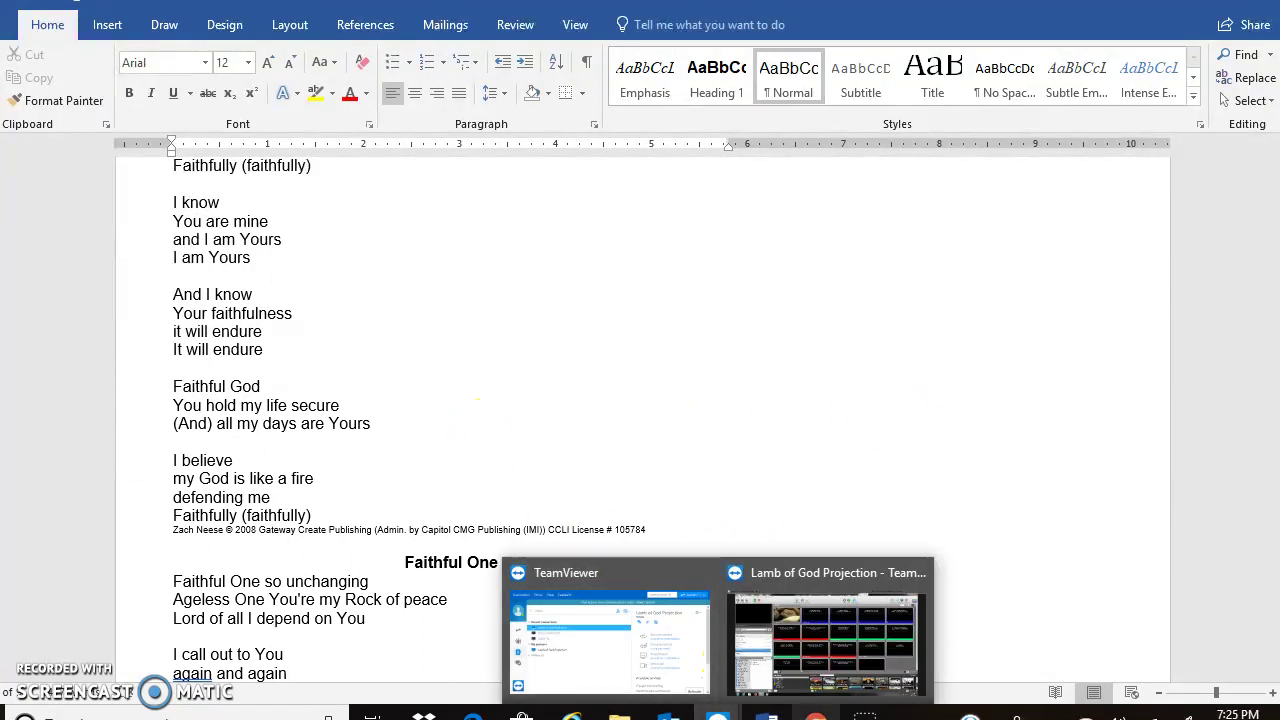
mouse_move(830, 685)
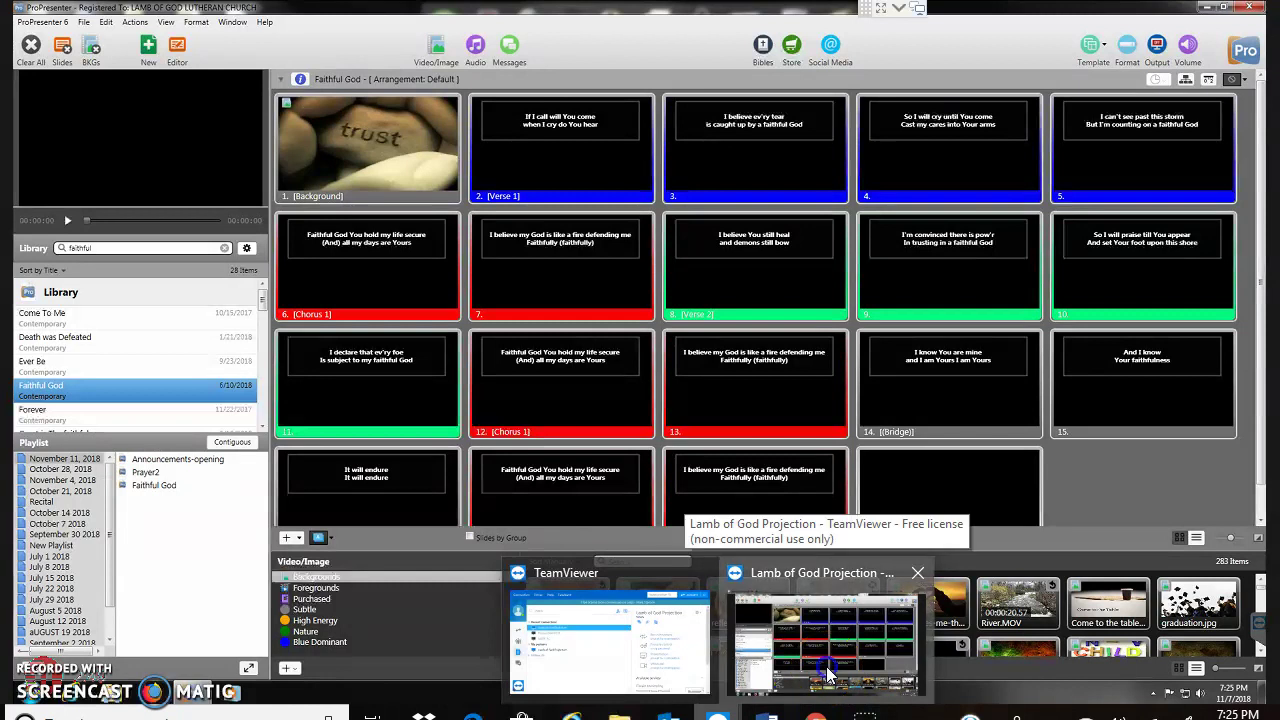
click(825, 675)
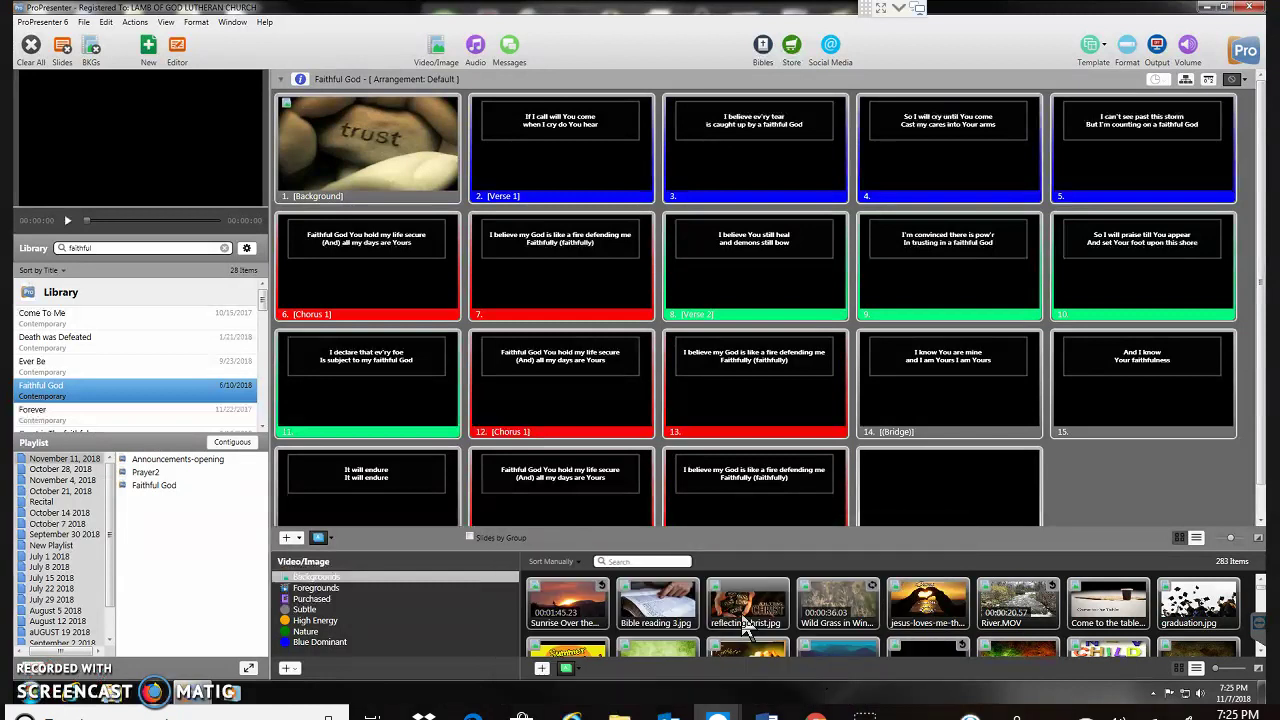
click(153, 248)
key(BackSpace)
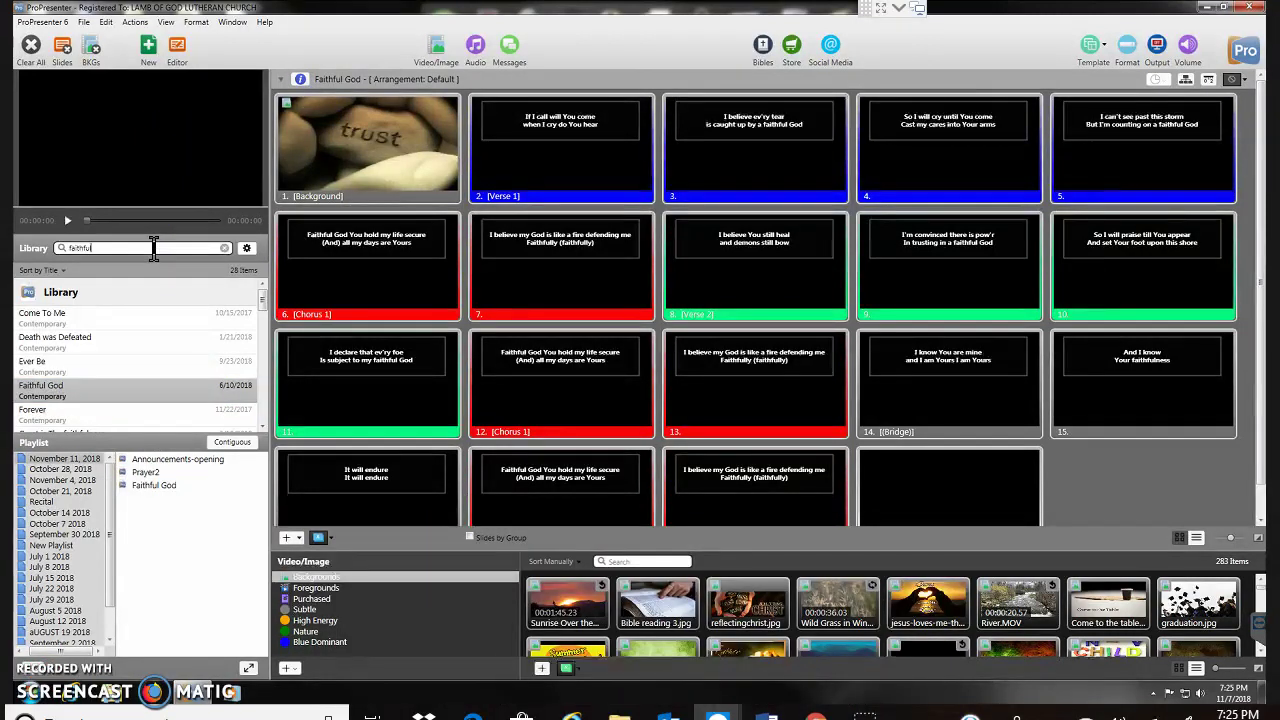
text(l one)
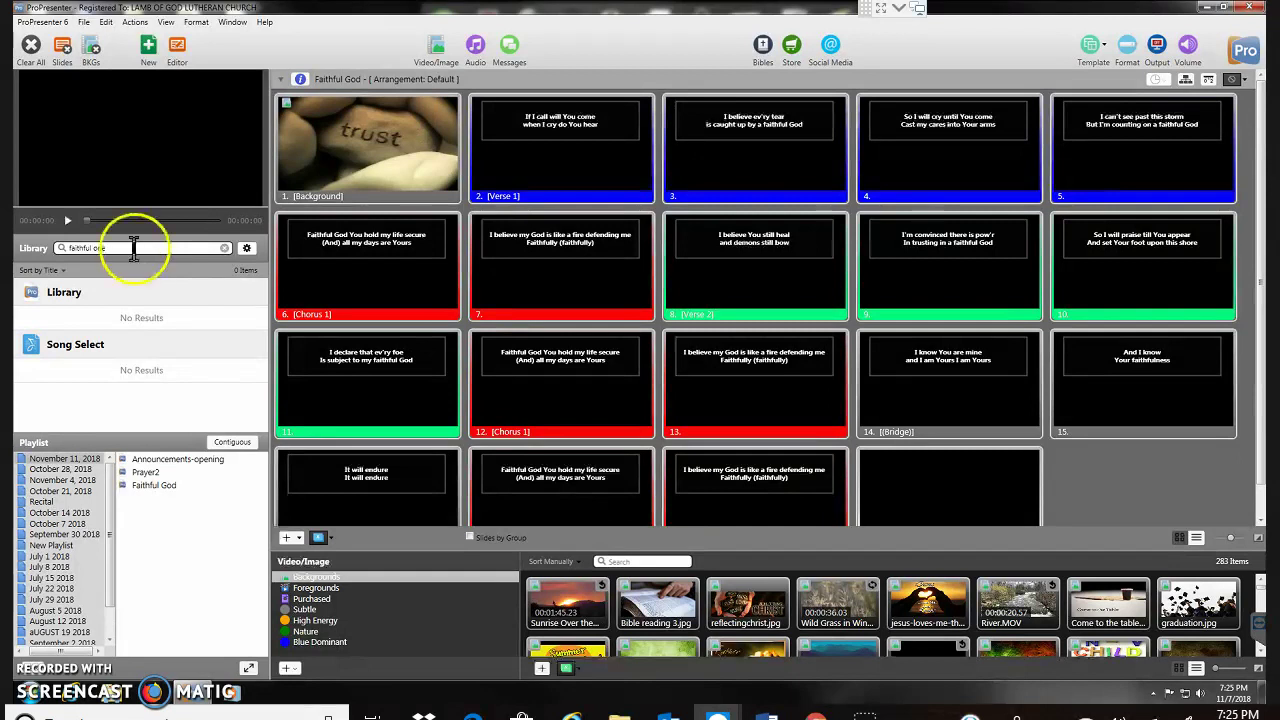
- Retype the search as 'faithful one' and scroll the results, finding only Song Select items
click(115, 250)
key(BackSpace)
key(BackSpace)
key(BackSpace)
key(BackSpace)
key(BackSpace)
key(BackSpace)
key(BackSpace)
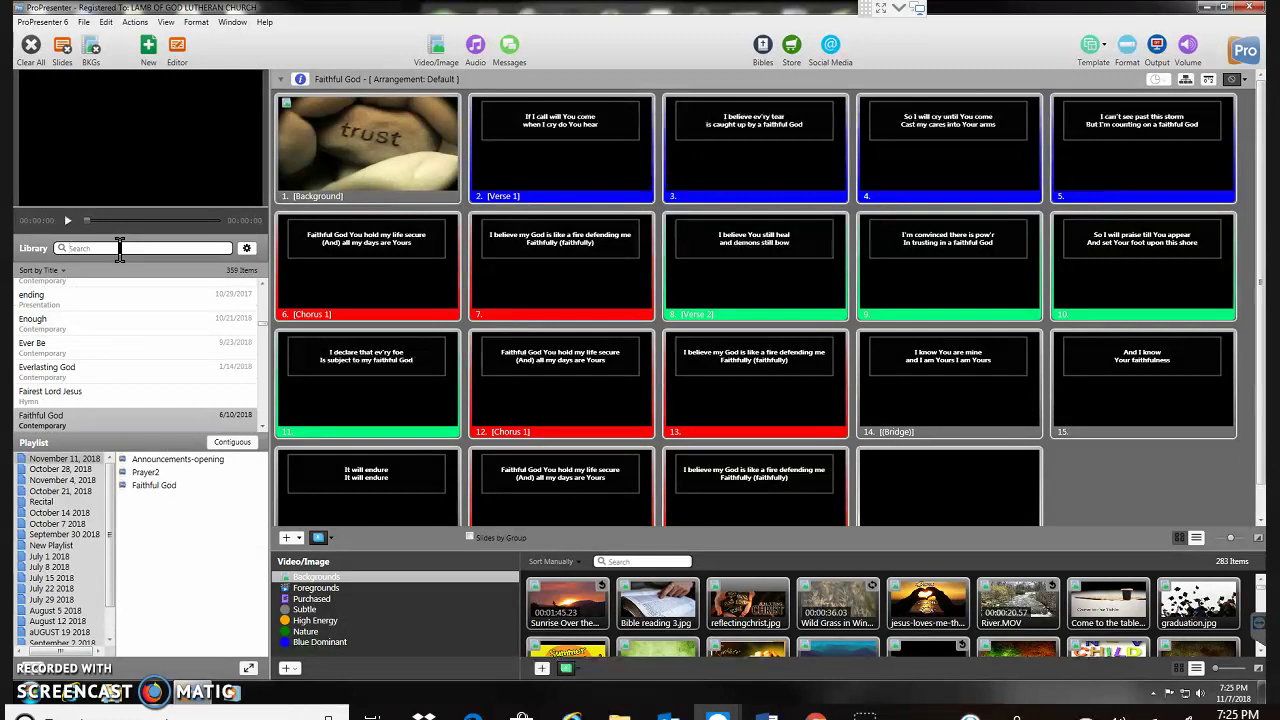
text(faithfu)
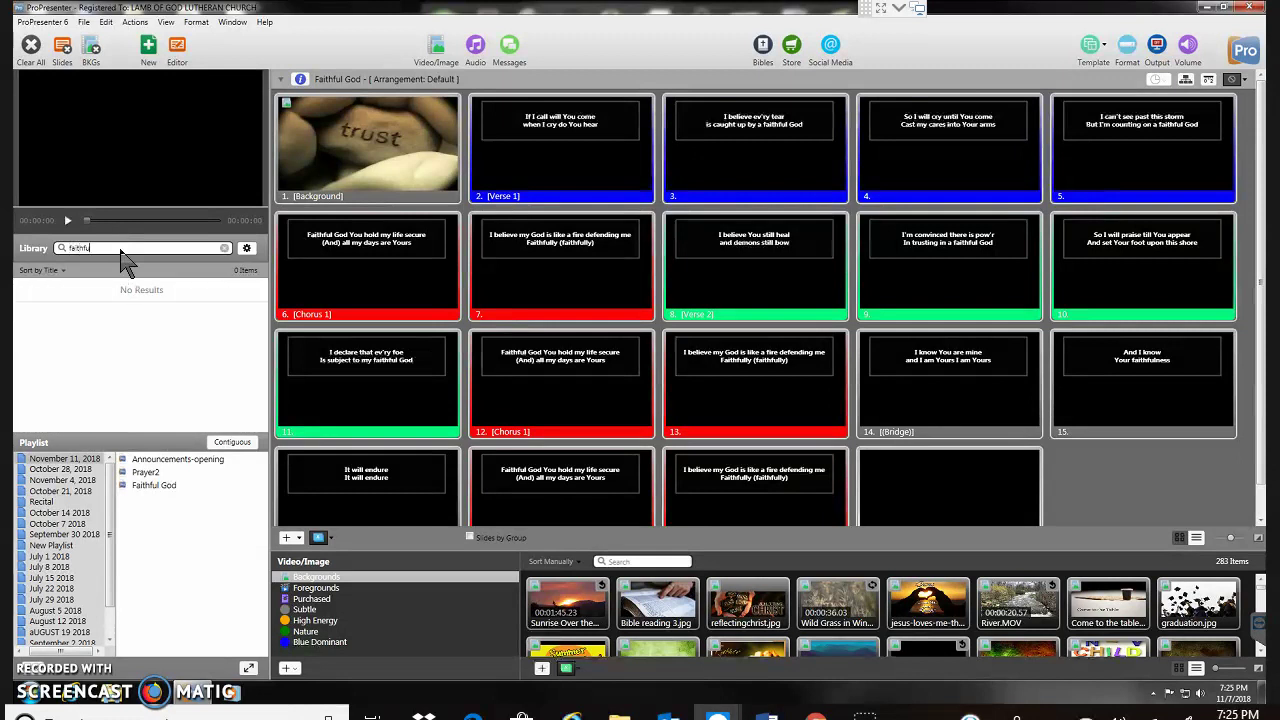
text(l one)
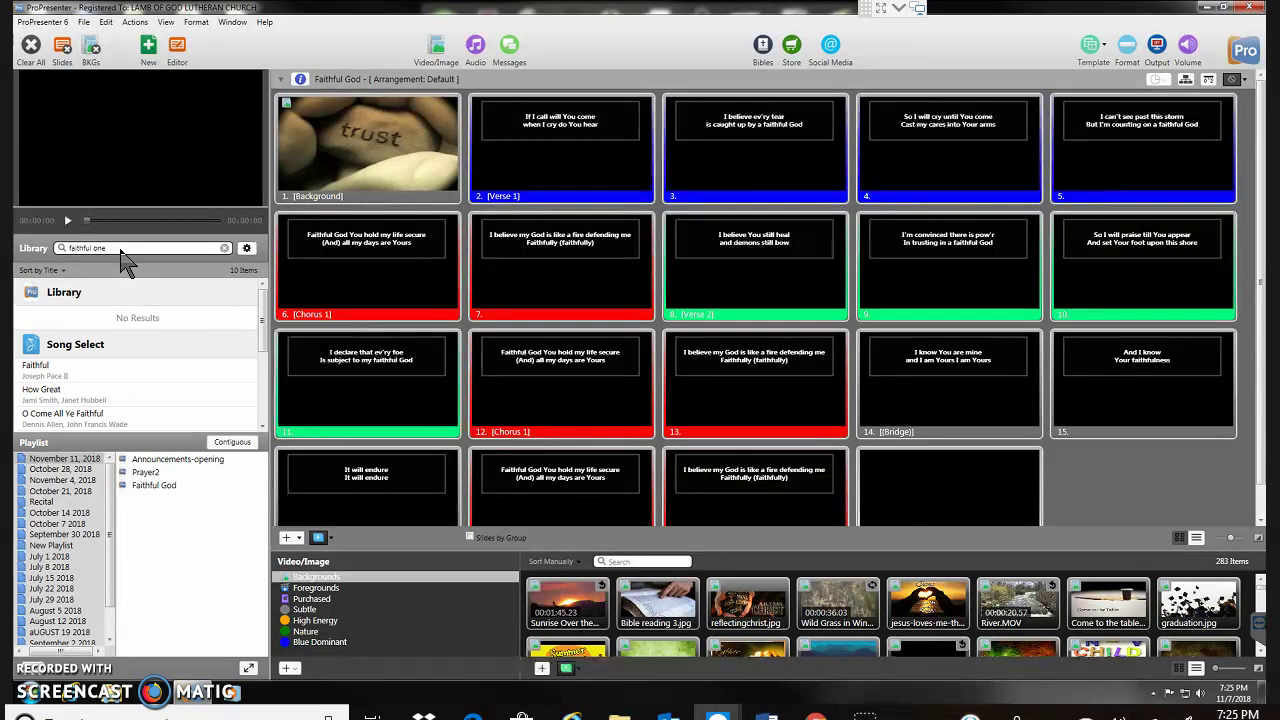
click(87, 318)
scroll(263, 428, down, 1)
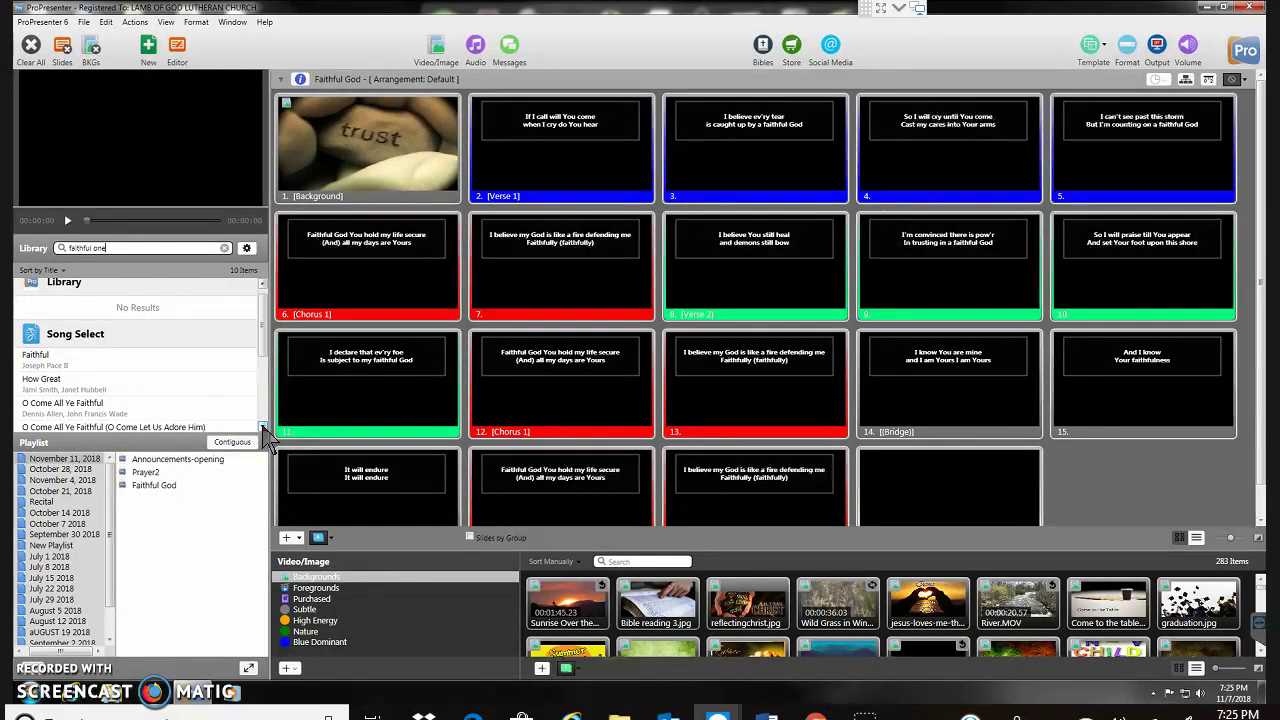
scroll(264, 428, down, 5)
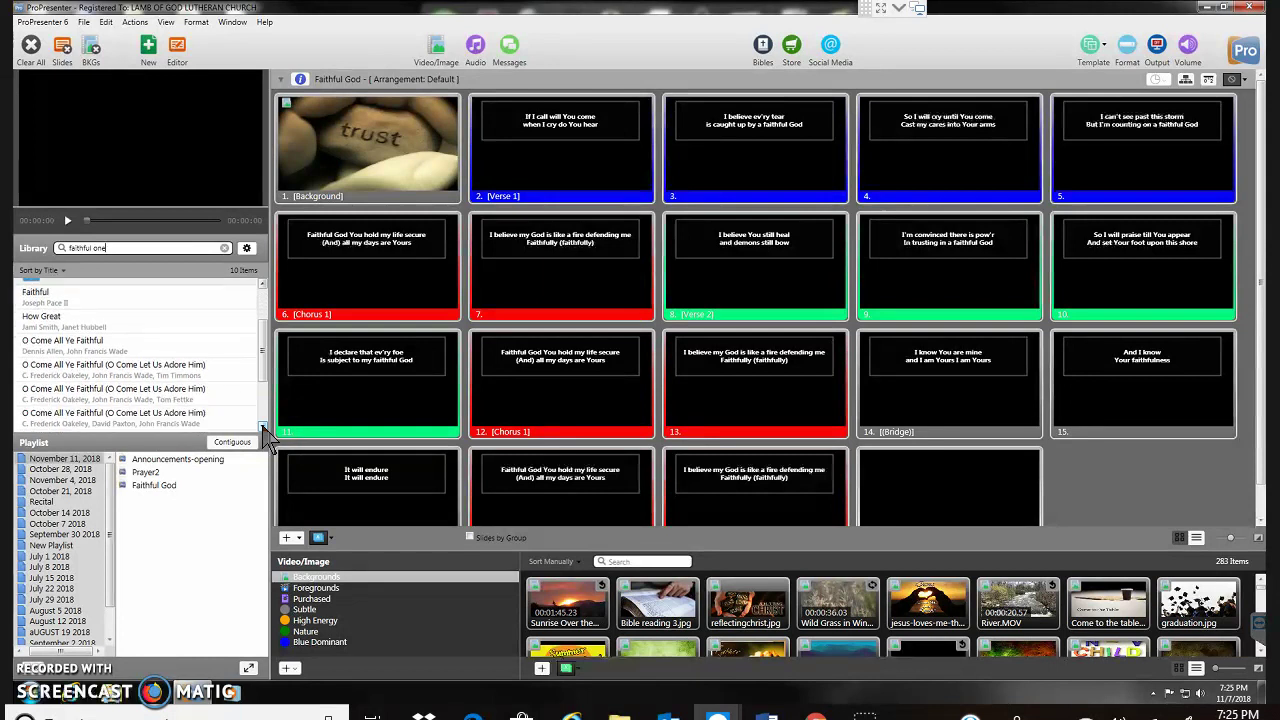
scroll(264, 428, down, 3)
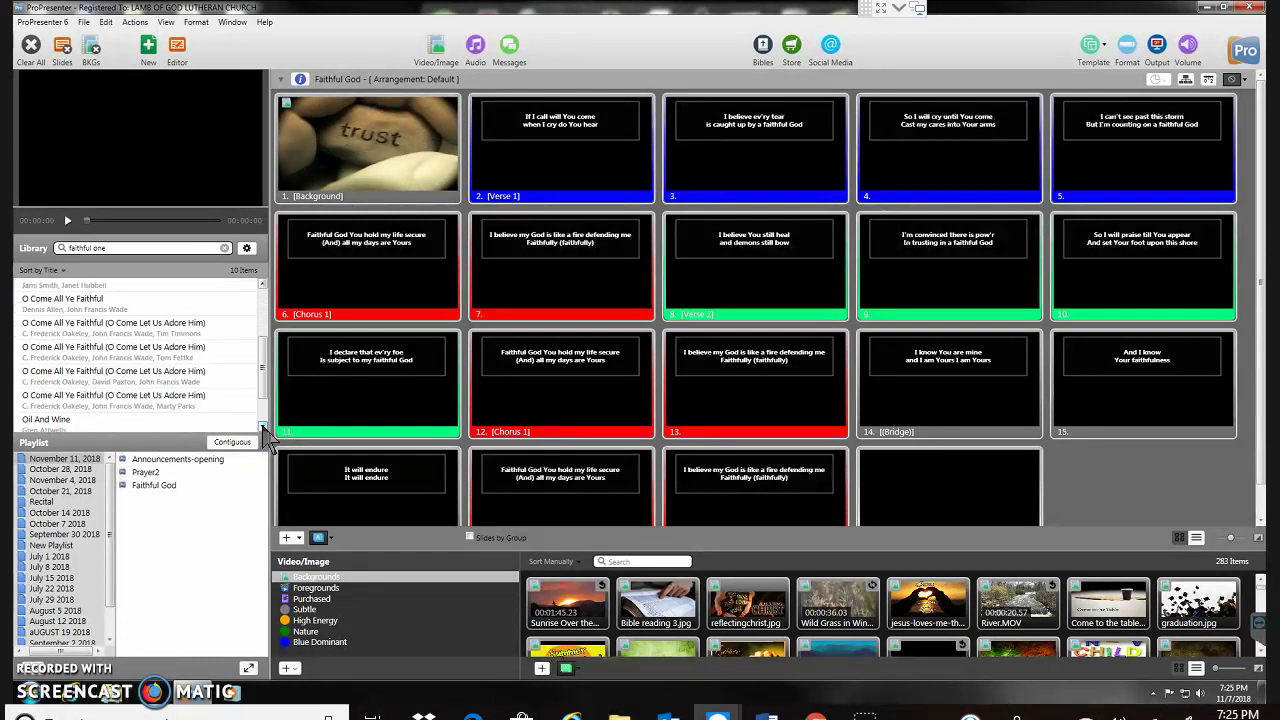
scroll(265, 432, down, 1)
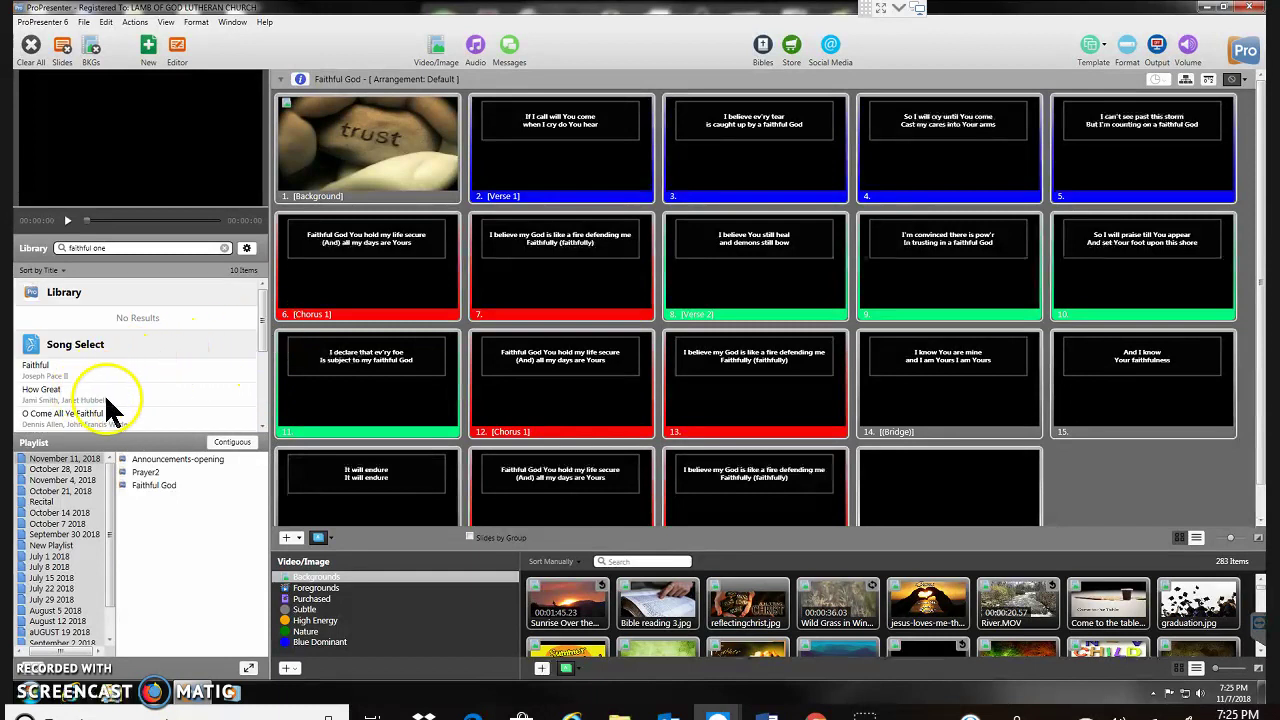
click(57, 390)
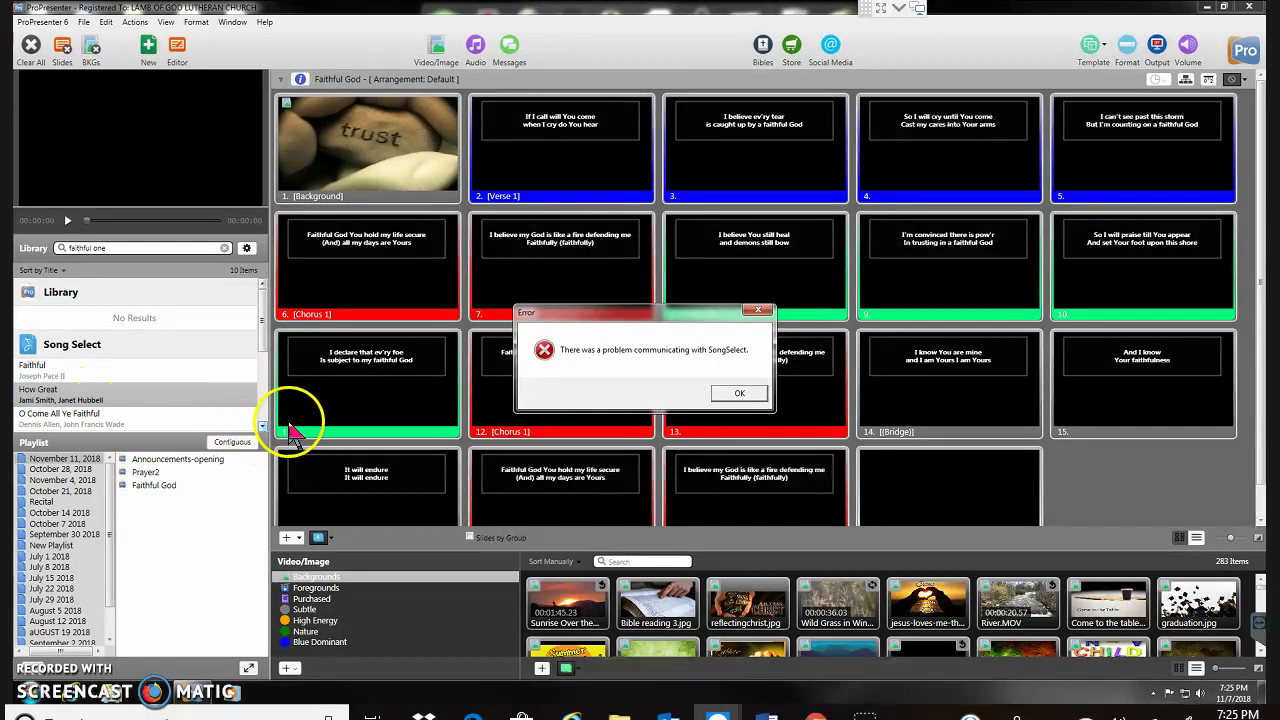
click(739, 393)
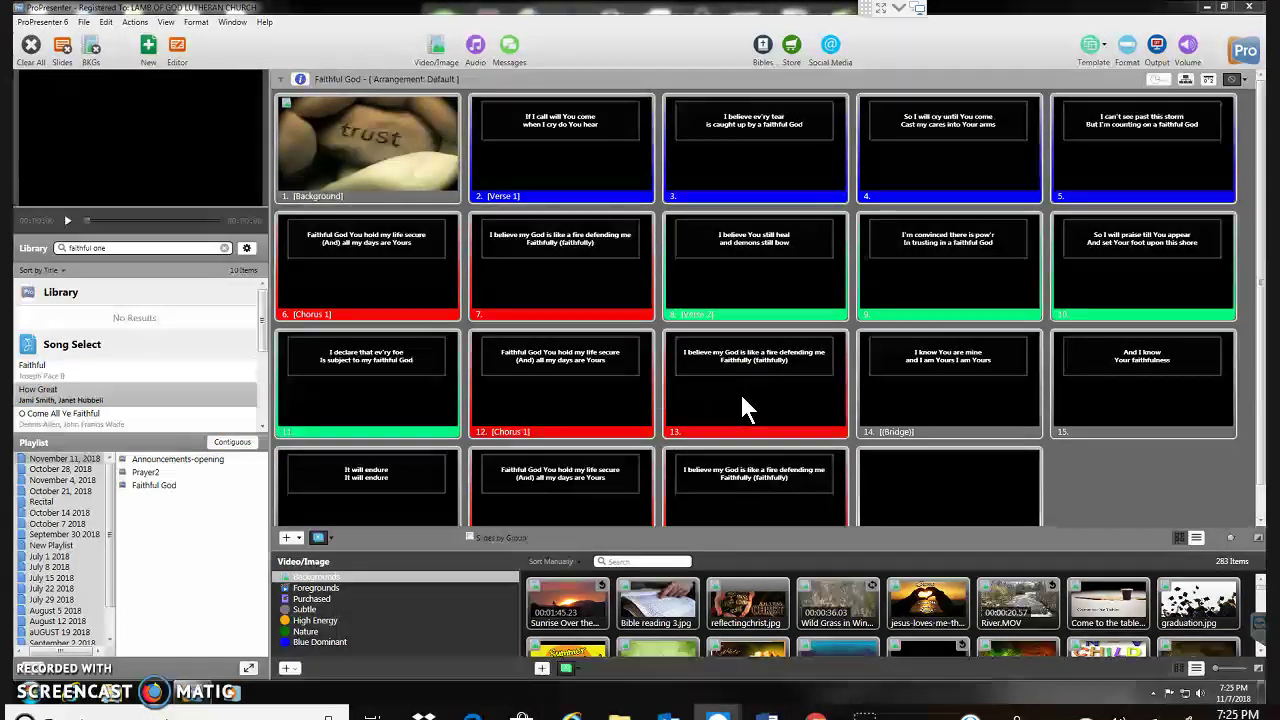
click(262, 427)
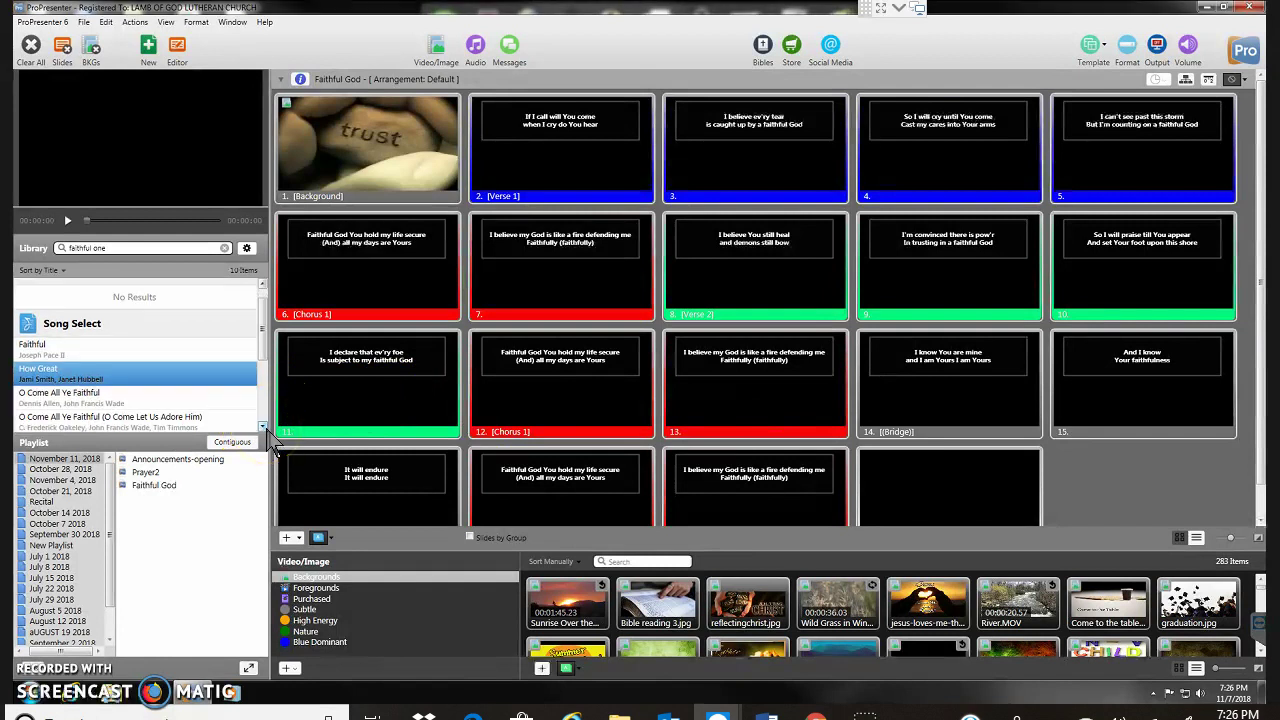
scroll(268, 432, down, 3)
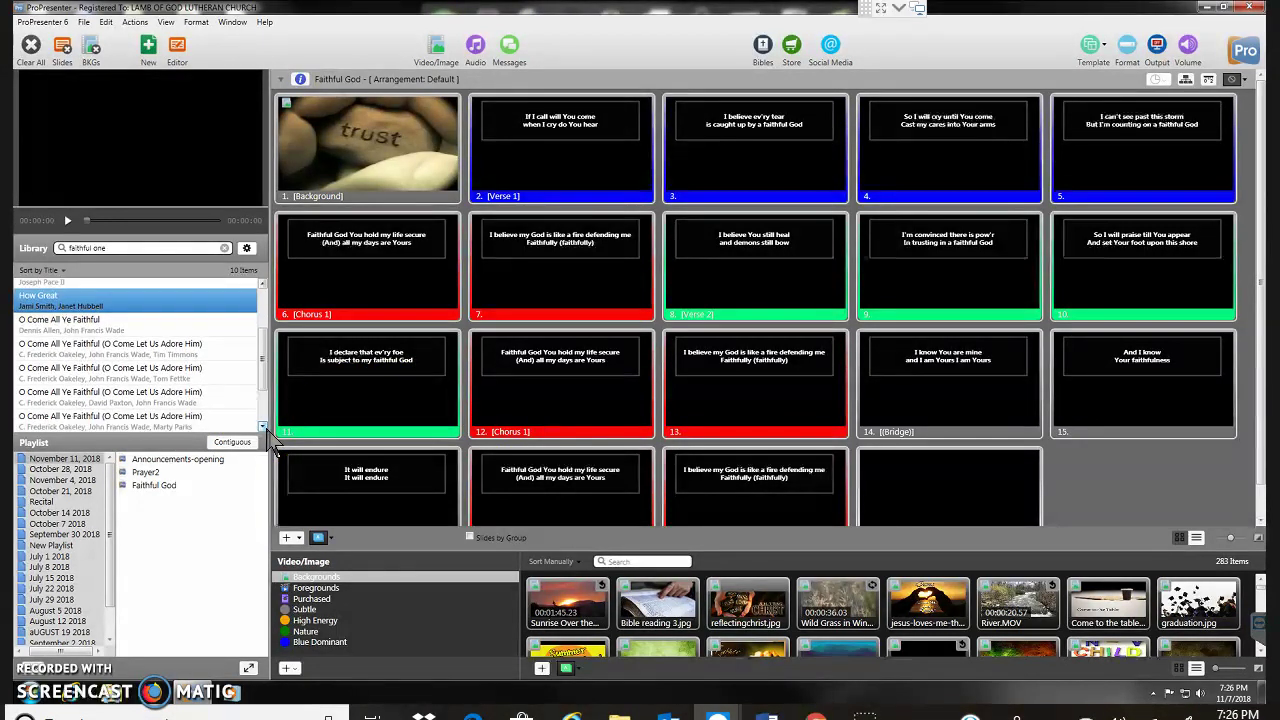
scroll(268, 432, down, 3)
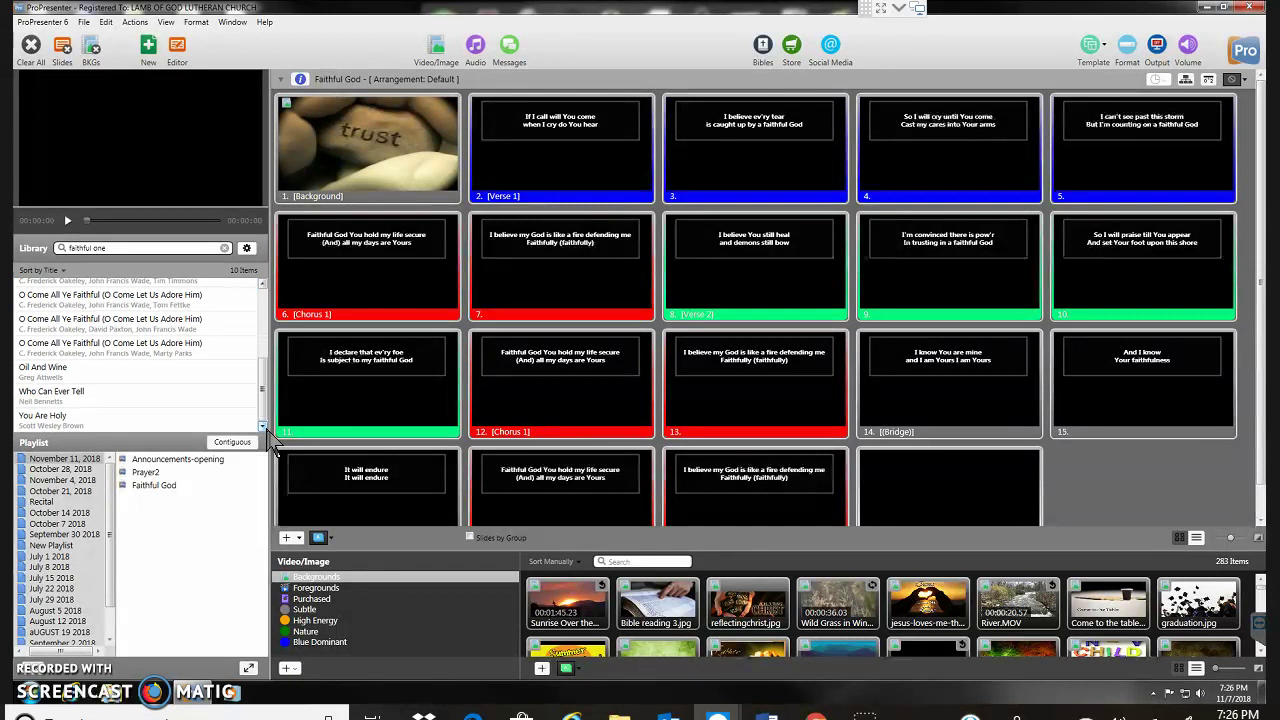
drag(200, 323, 128, 346)
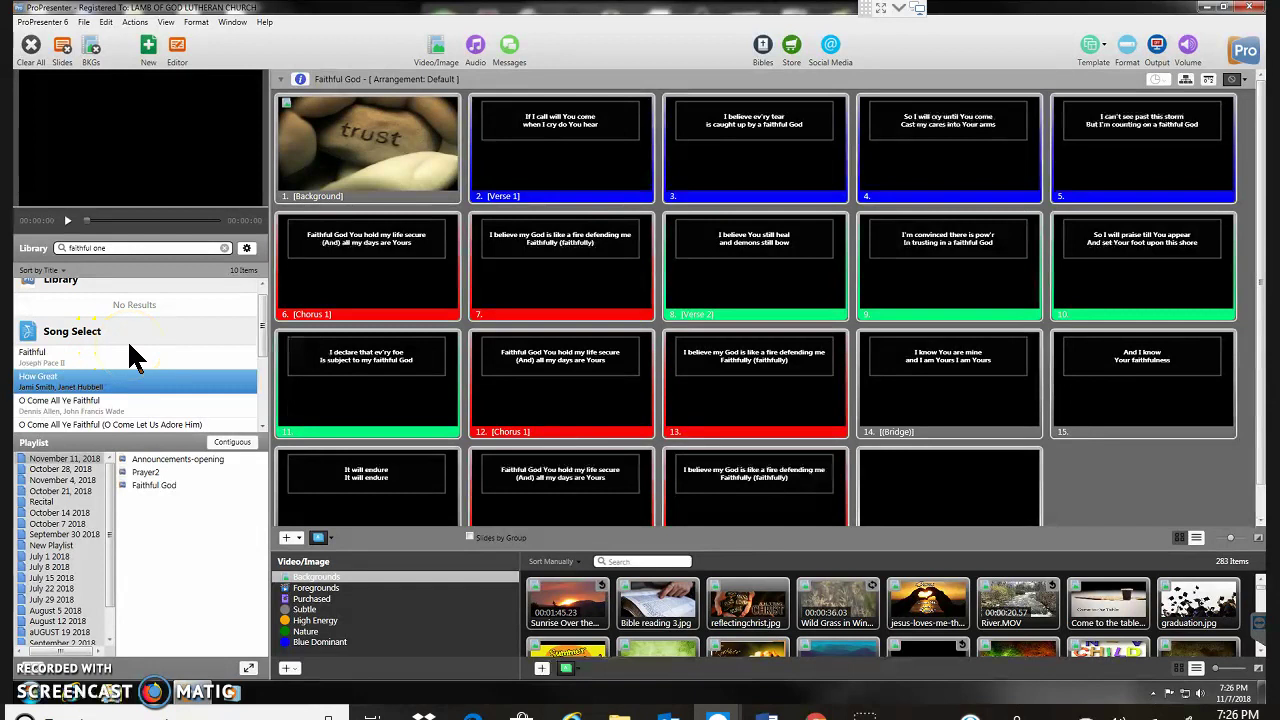